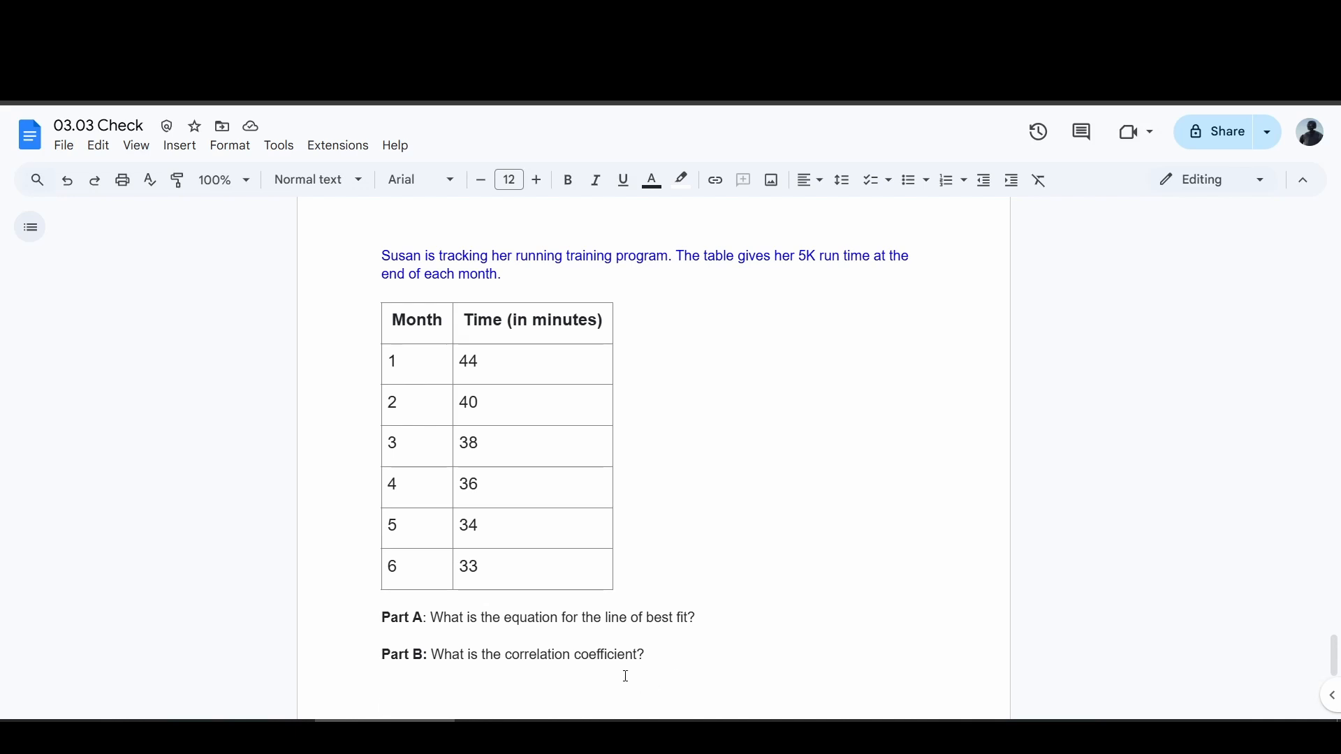
Create a new Google Sheets spreadsheet from Drive.
{"action": "left_click", "coordinate": [181, 90]}
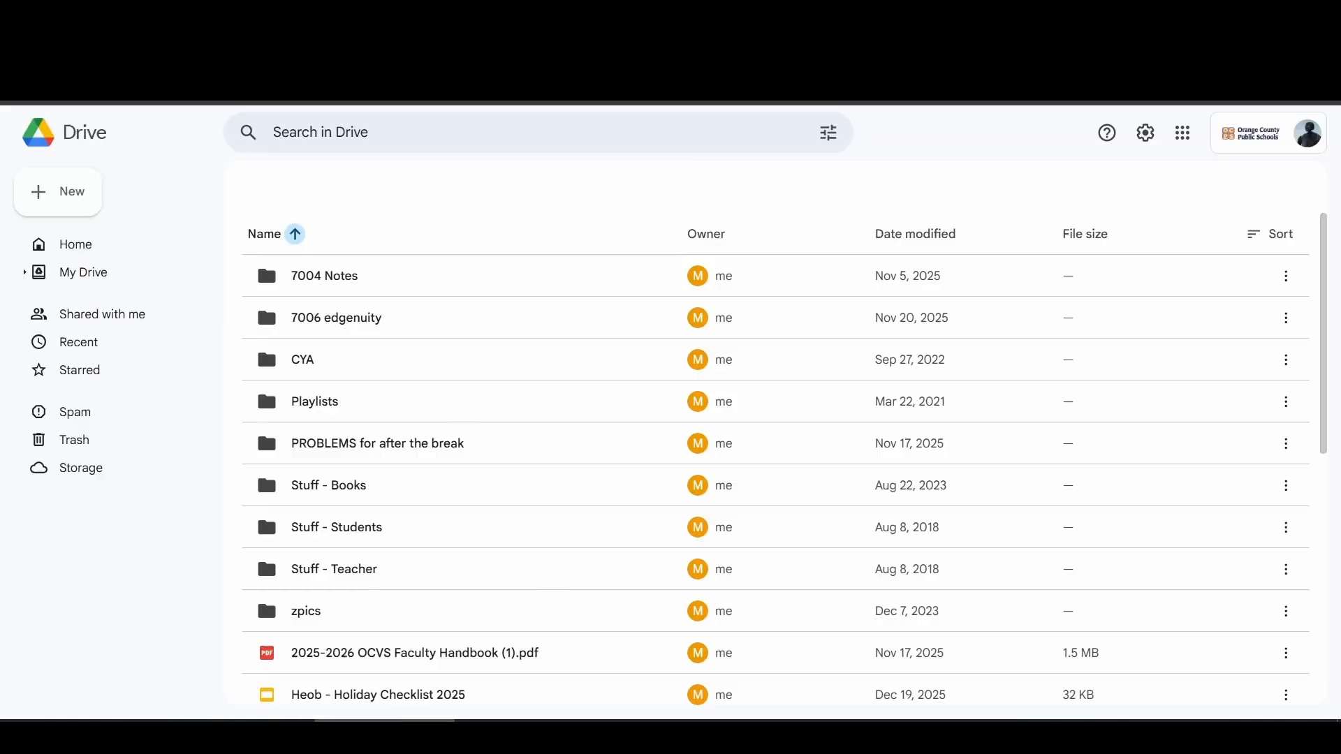
{"action": "left_click", "coordinate": [58, 205]}
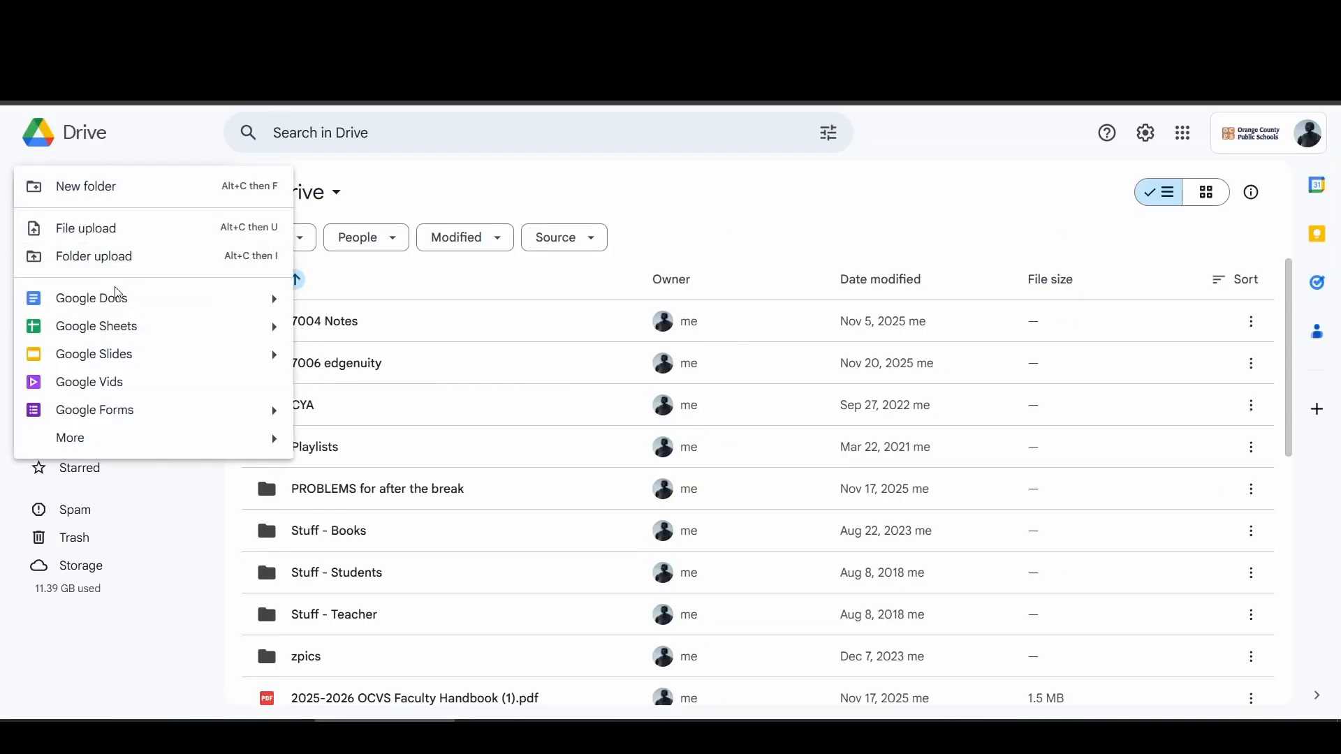
{"action": "left_click", "coordinate": [80, 333]}
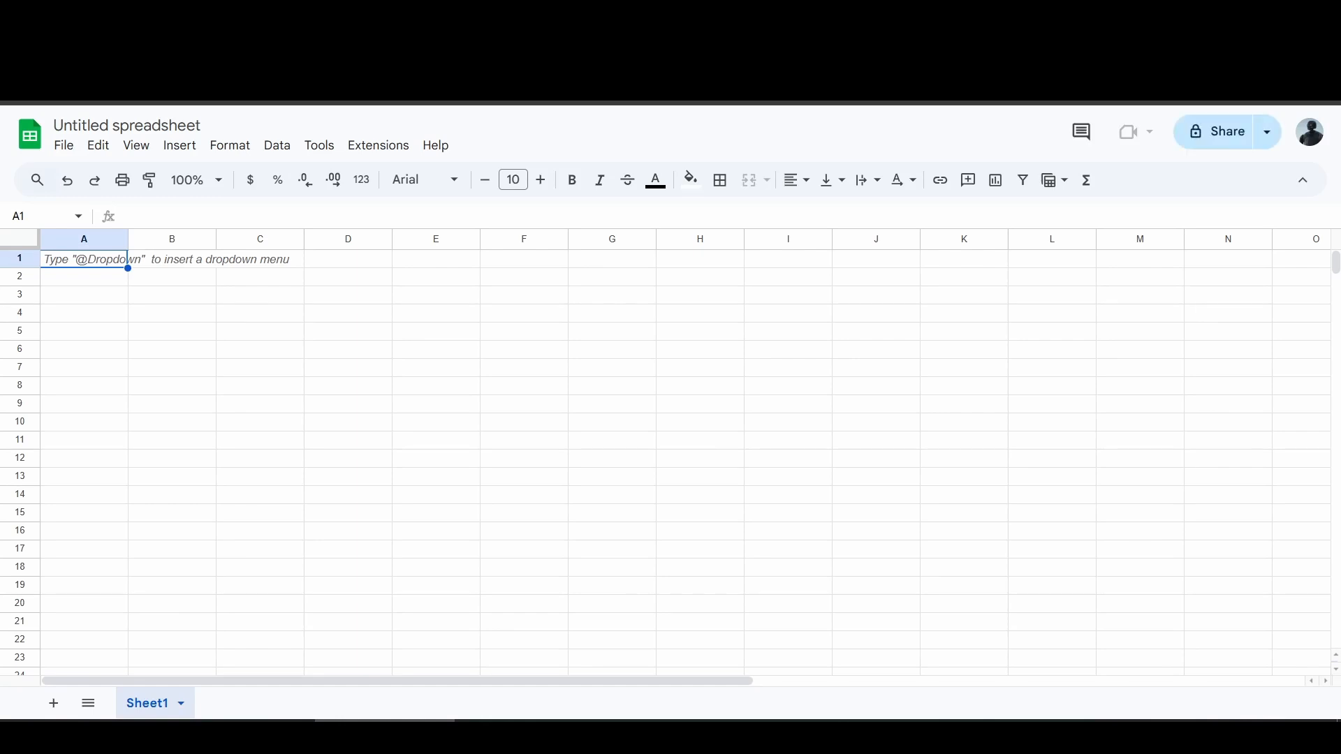
Arrange the new spreadsheet side by side with the 03.03 Check document and close the tables panel.
{"action": "left_click_drag", "start_coordinate": [491, 107], "coordinate": [1340, 281]}
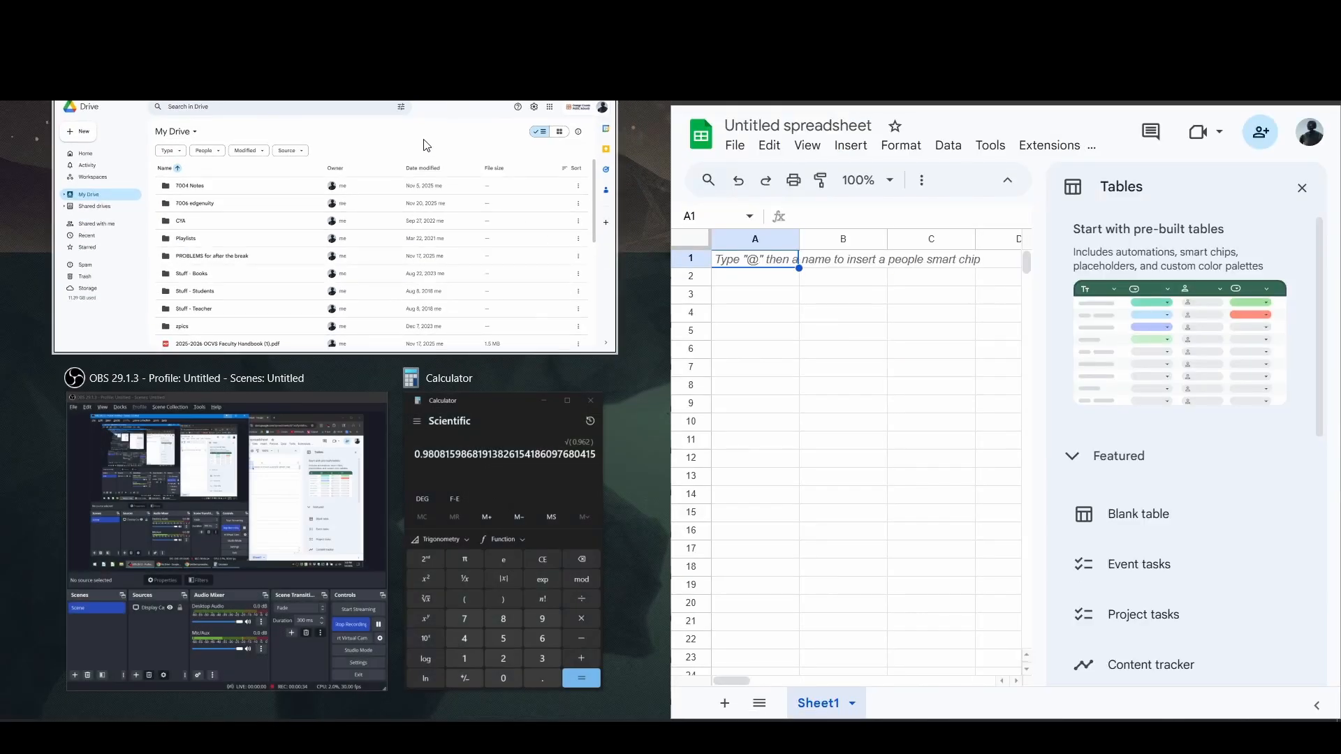
{"action": "left_click", "coordinate": [392, 154]}
{"action": "left_click", "coordinate": [314, 15]}
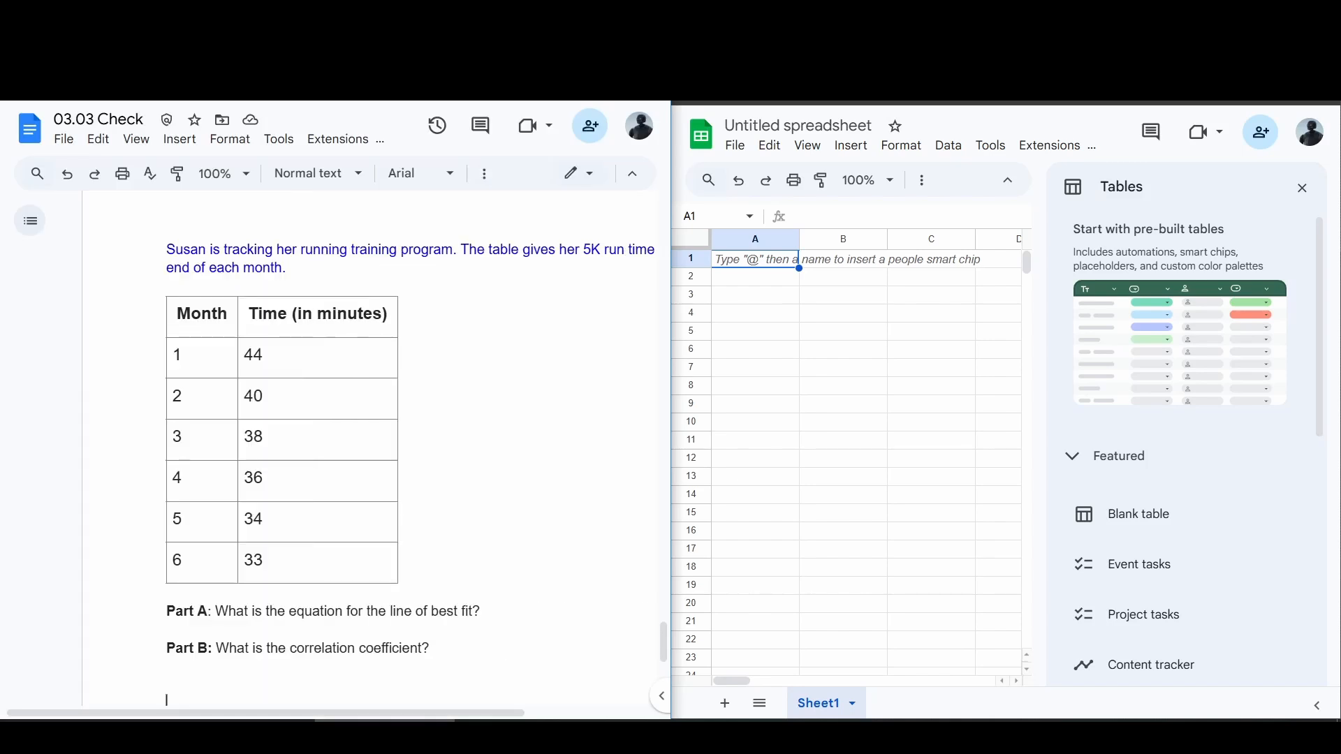
{"action": "left_click", "coordinate": [1302, 190]}
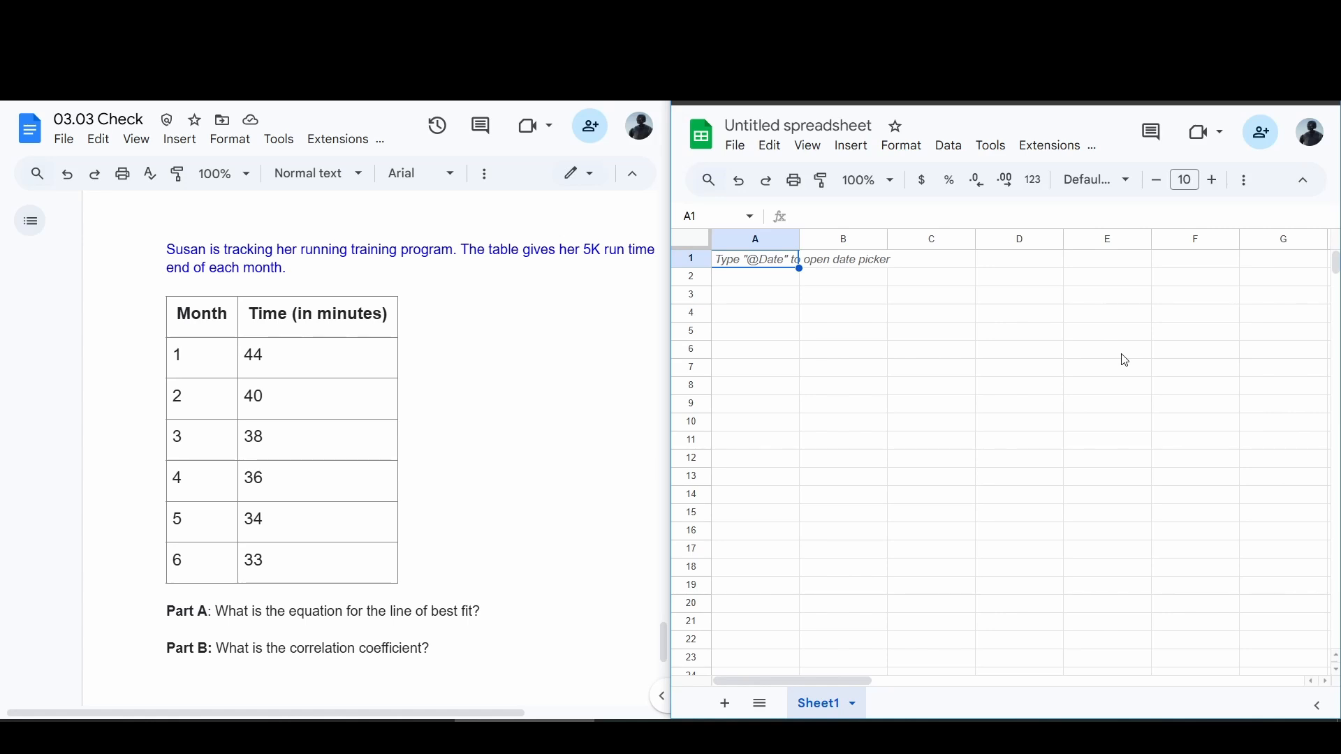
Copy the Month and Time (in minutes) table from the document and paste it into cell A1 of the spreadsheet.
{"action": "left_click_drag", "start_coordinate": [331, 575], "coordinate": [192, 320]}
{"action": "key", "text": "ctrl+c"}
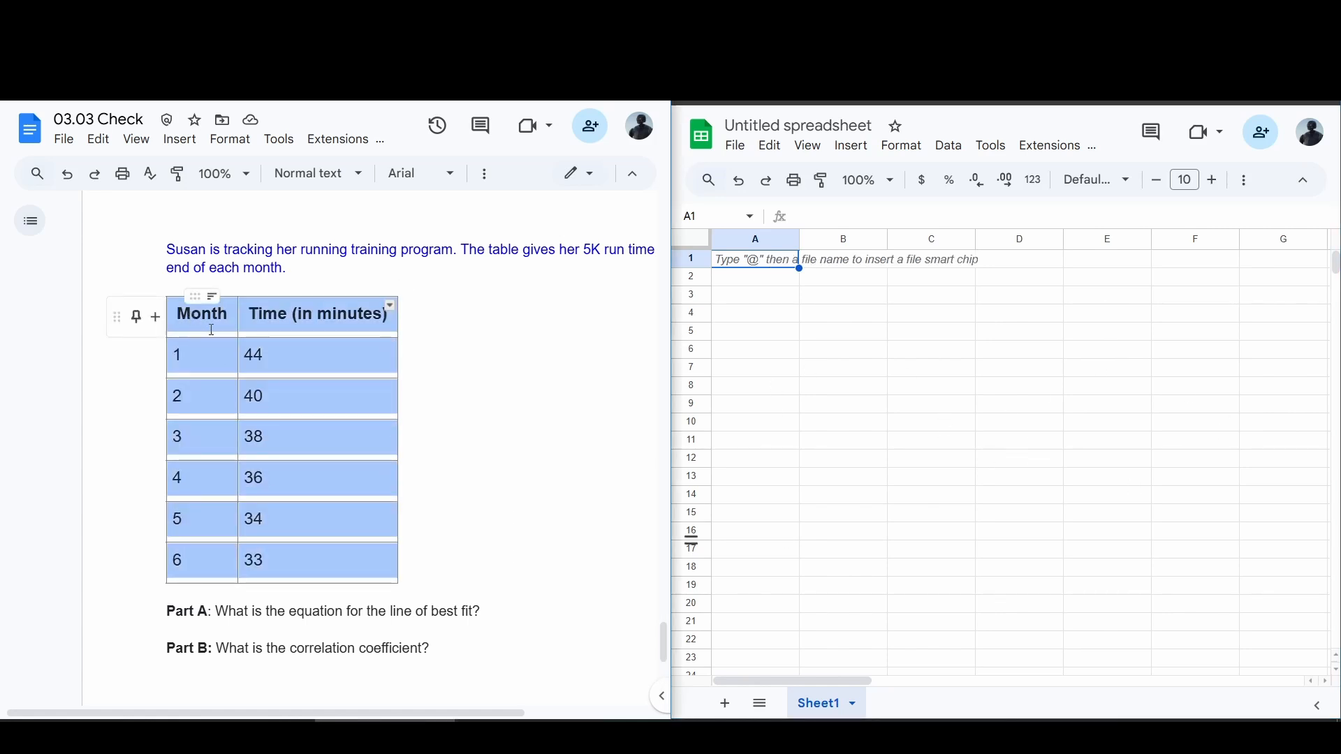
{"action": "left_click", "coordinate": [790, 262]}
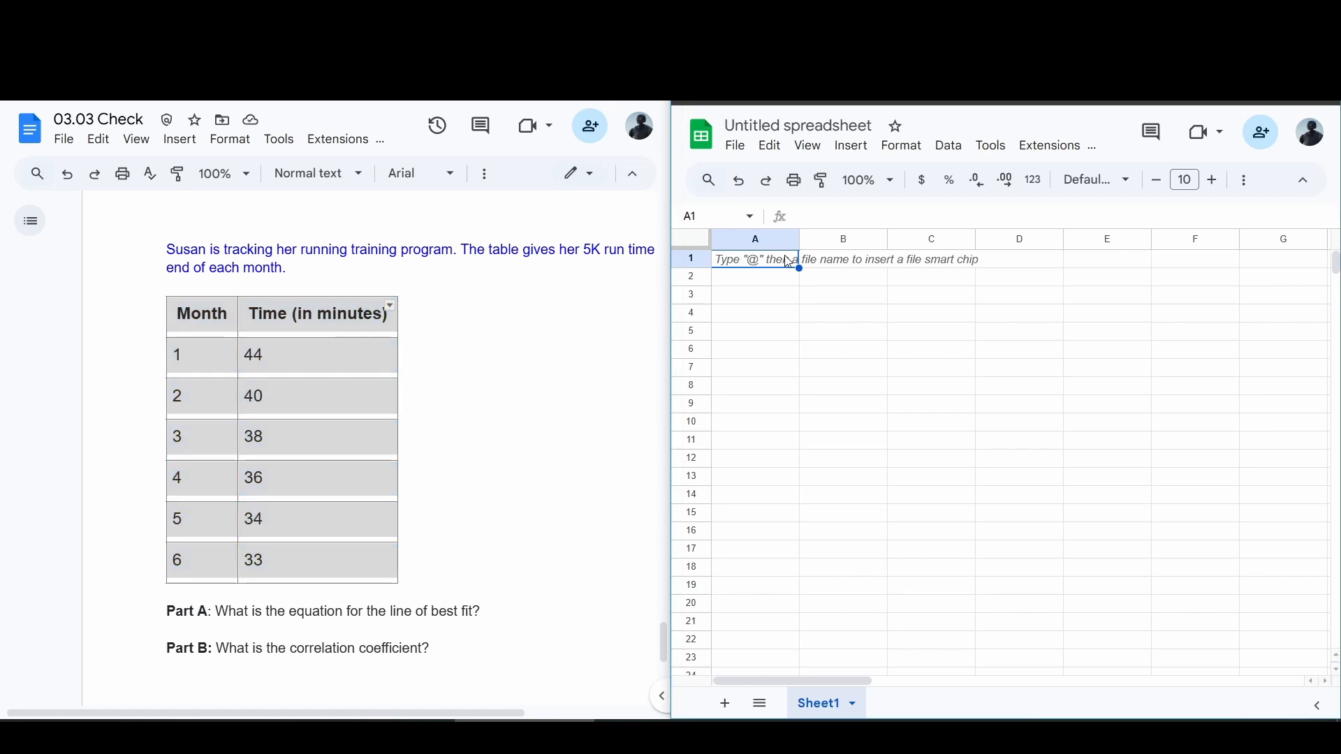
{"action": "key", "text": "ctrl+v"}
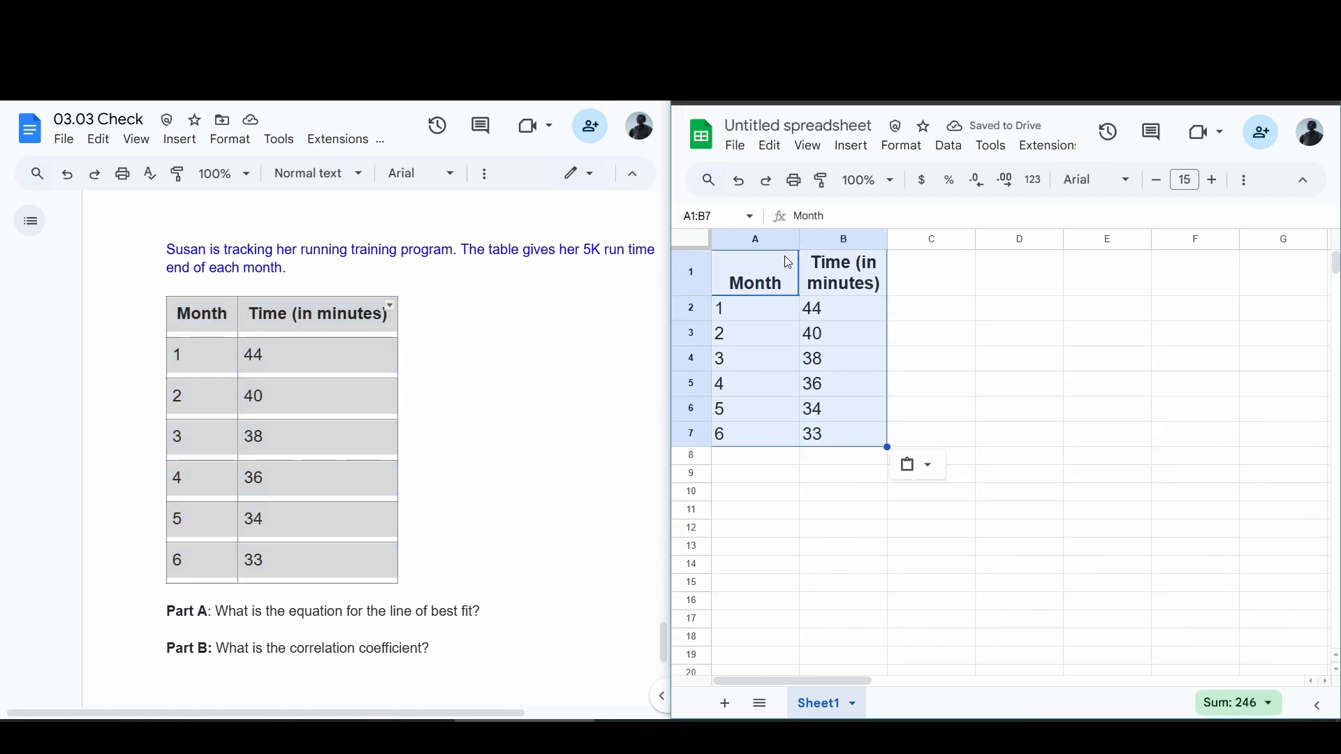
Maximize the spreadsheet window.
{"action": "left_click", "coordinate": [821, 497]}
{"action": "left_click", "coordinate": [521, 438]}
{"action": "left_click", "coordinate": [1059, 433]}
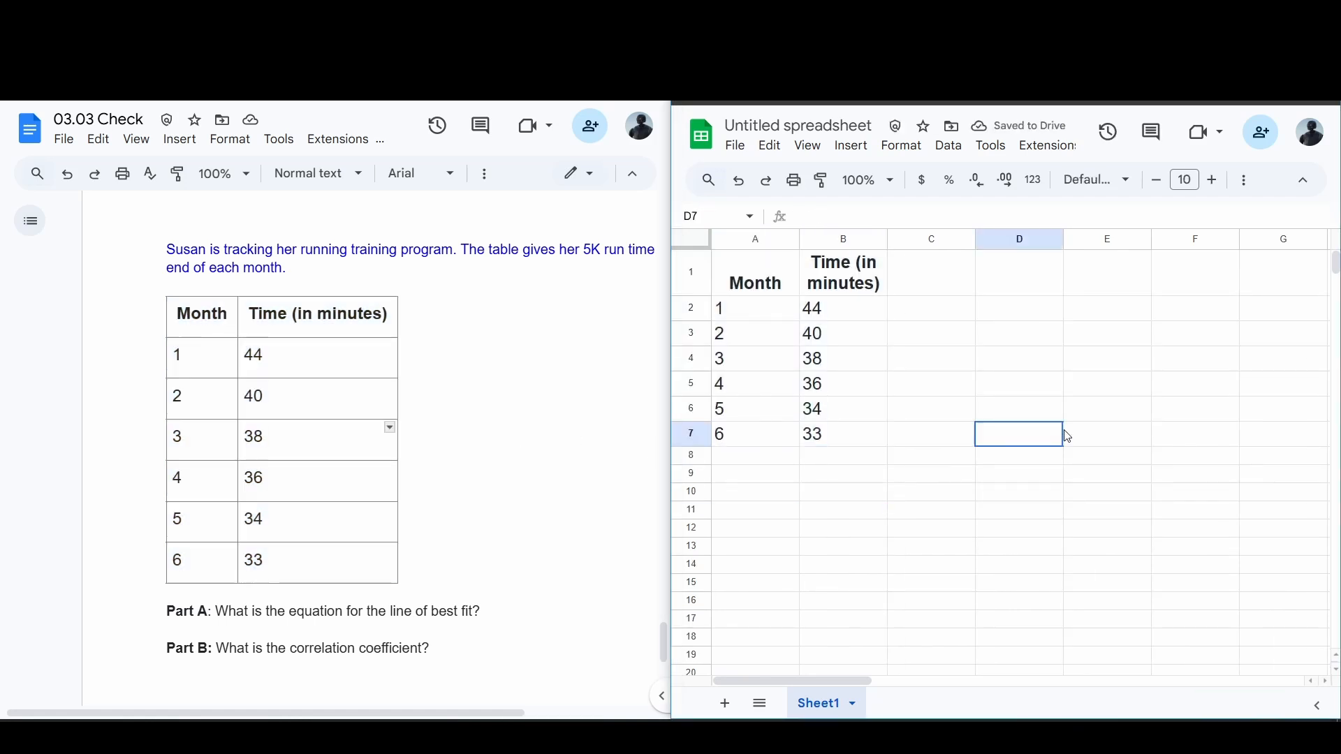
{"action": "left_click", "coordinate": [926, 514]}
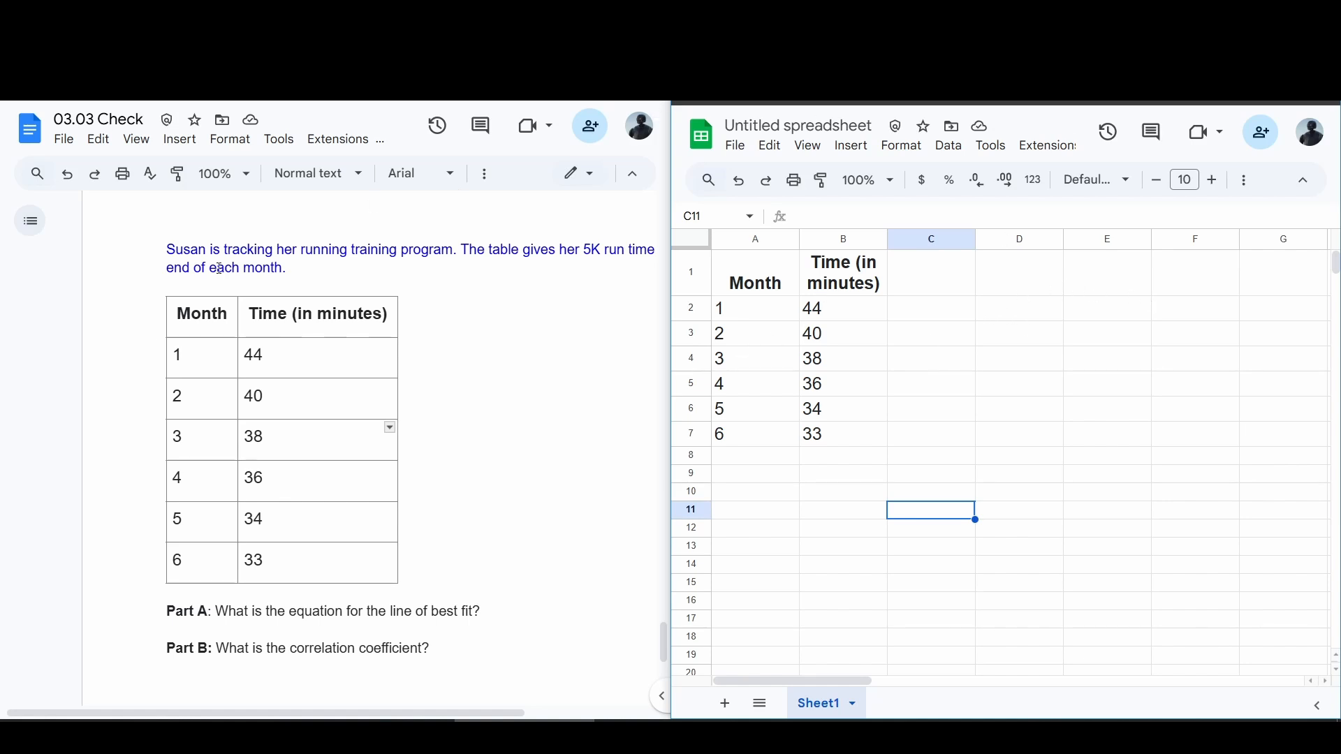
{"action": "left_click", "coordinate": [1281, 14]}
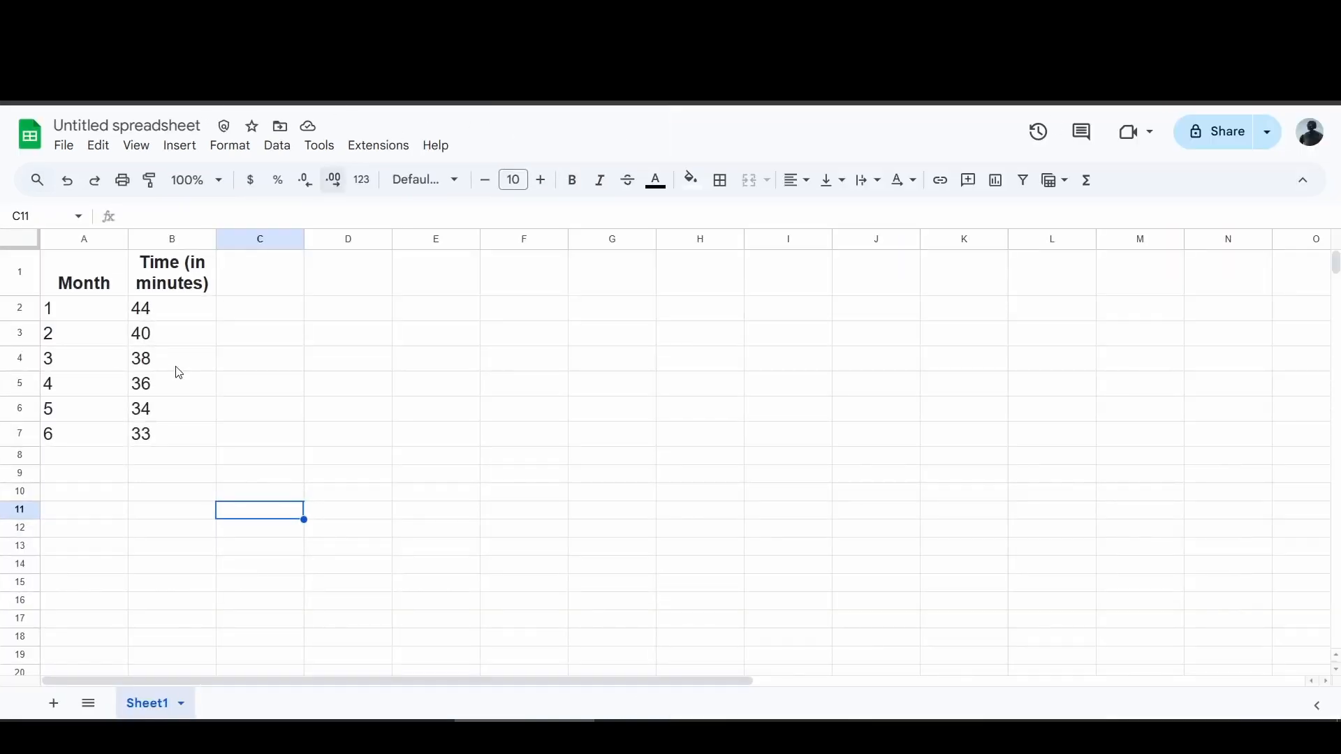
Enter =LINEST(B2:B7,A2:A7) in cell D2 to get the slope and intercept of the best-fit line.
{"action": "left_click", "coordinate": [347, 308]}
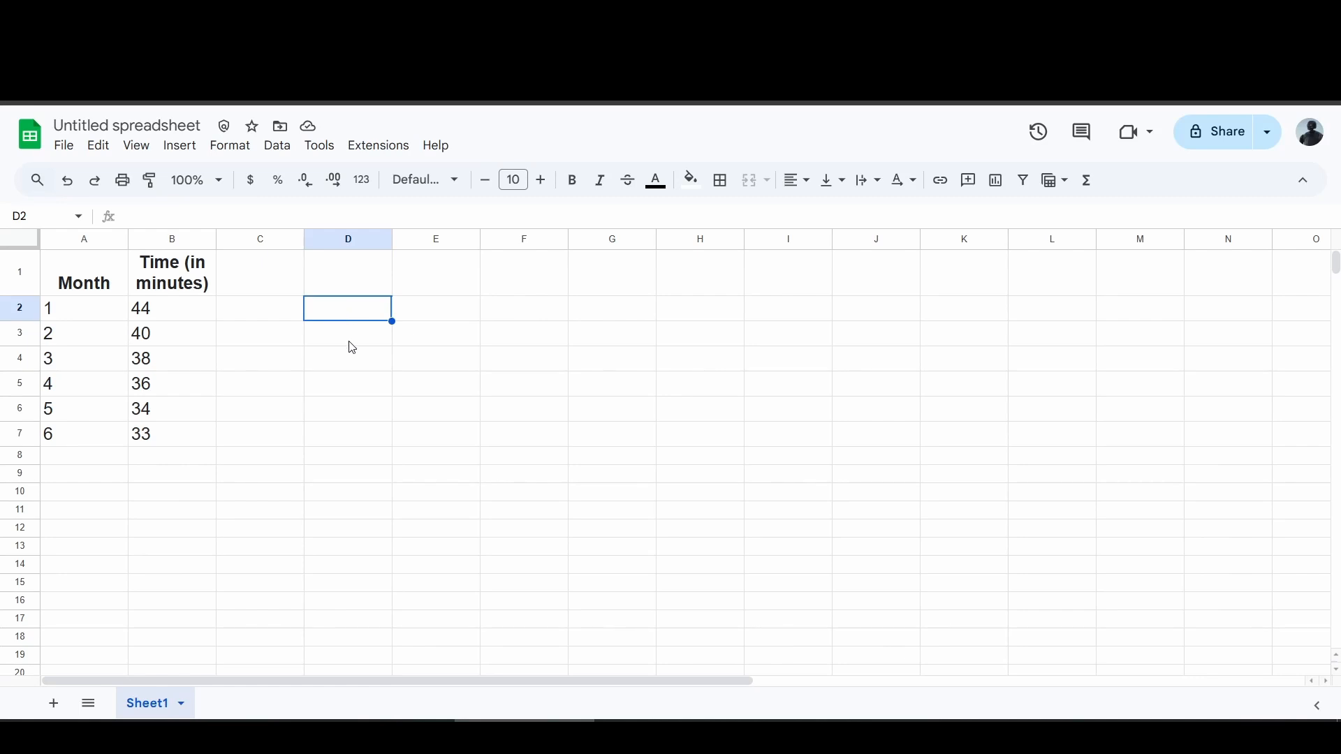
{"action": "type", "text": "=l"}
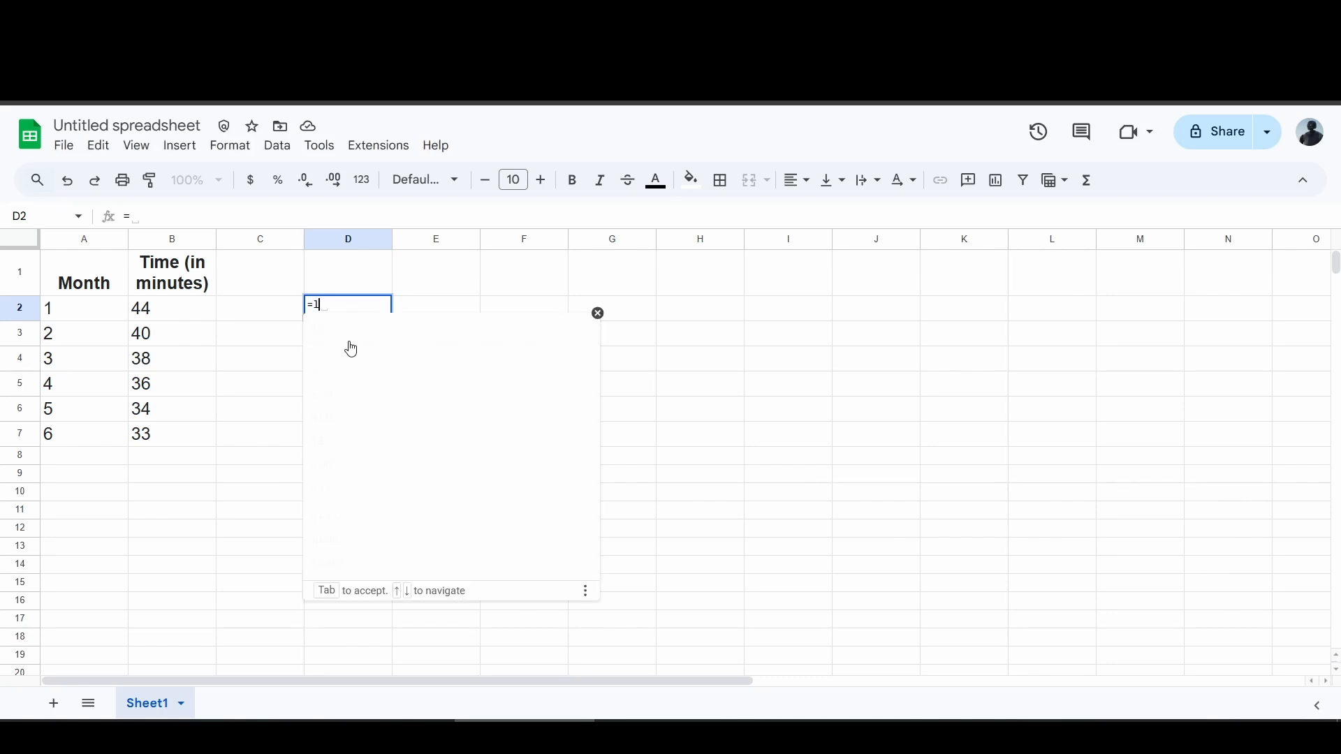
{"action": "type", "text": "inest"}
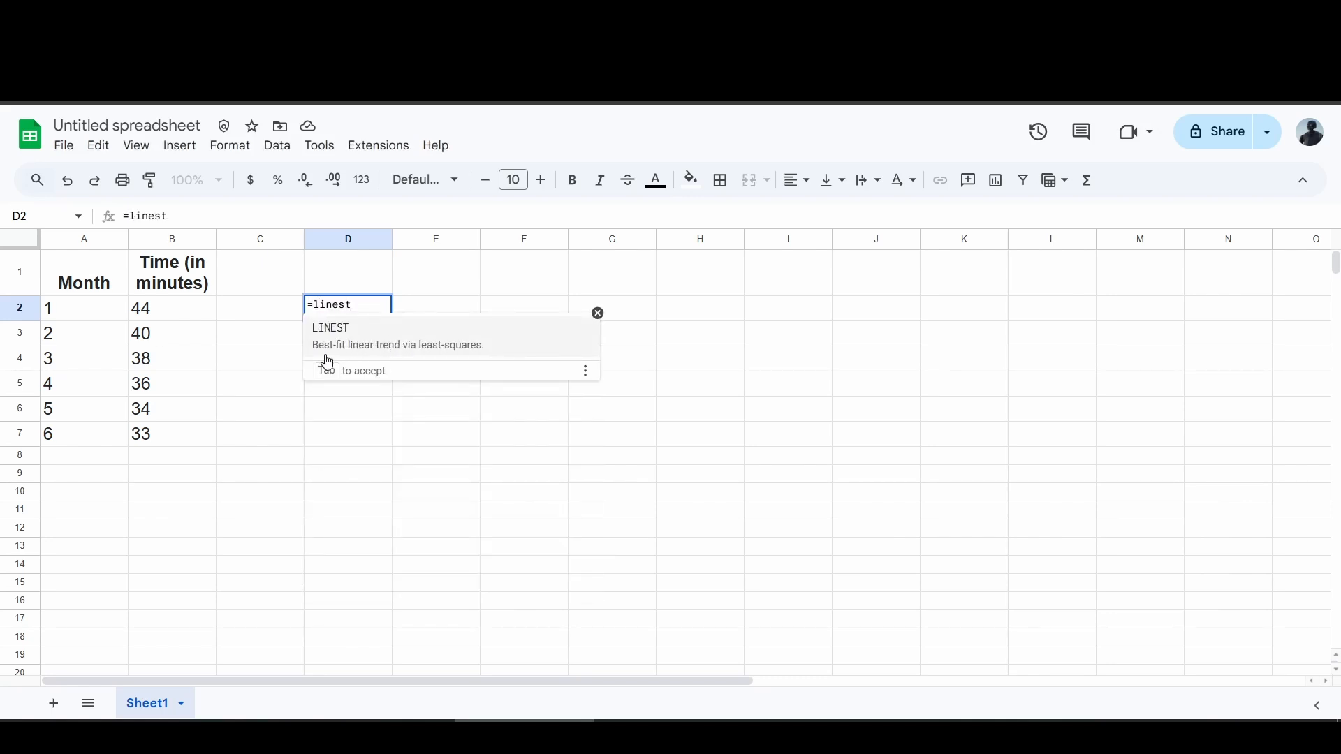
{"action": "left_click", "coordinate": [440, 341]}
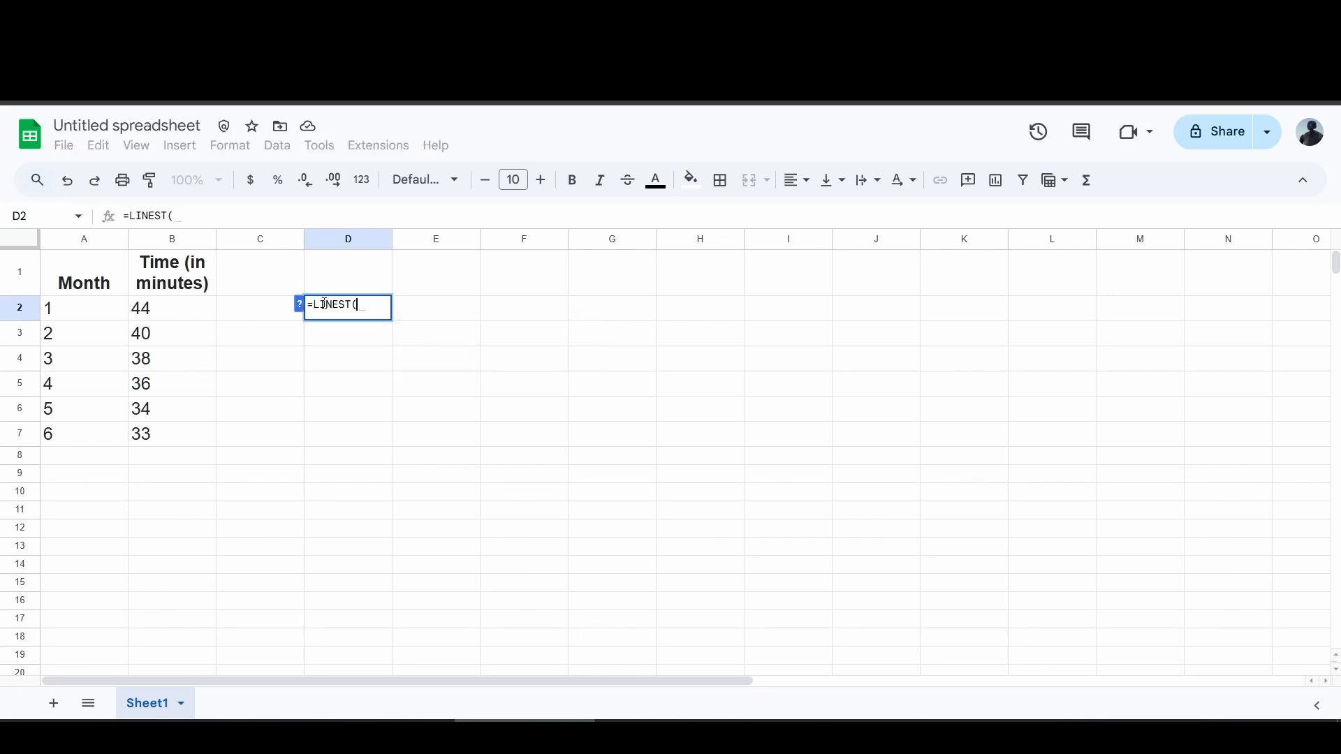
{"action": "left_click_drag", "start_coordinate": [173, 311], "coordinate": [155, 452]}
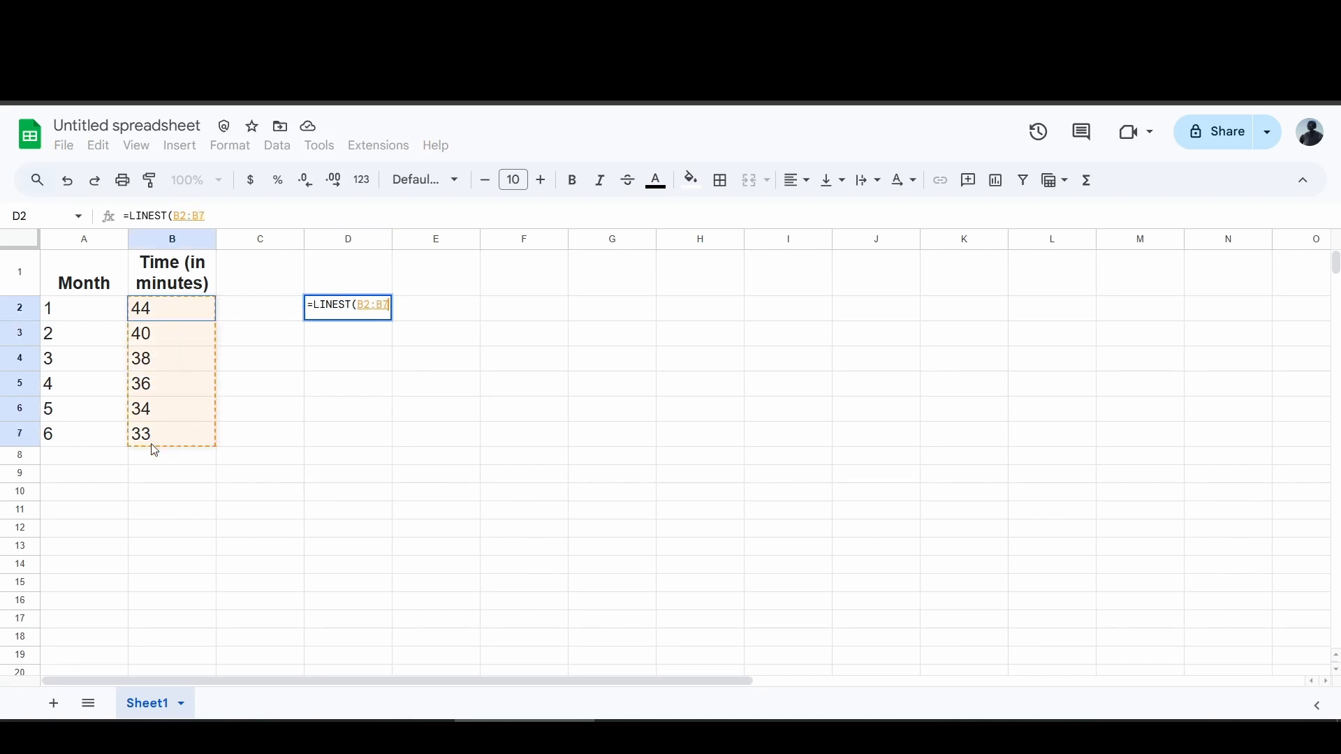
{"action": "type", "text": ","}
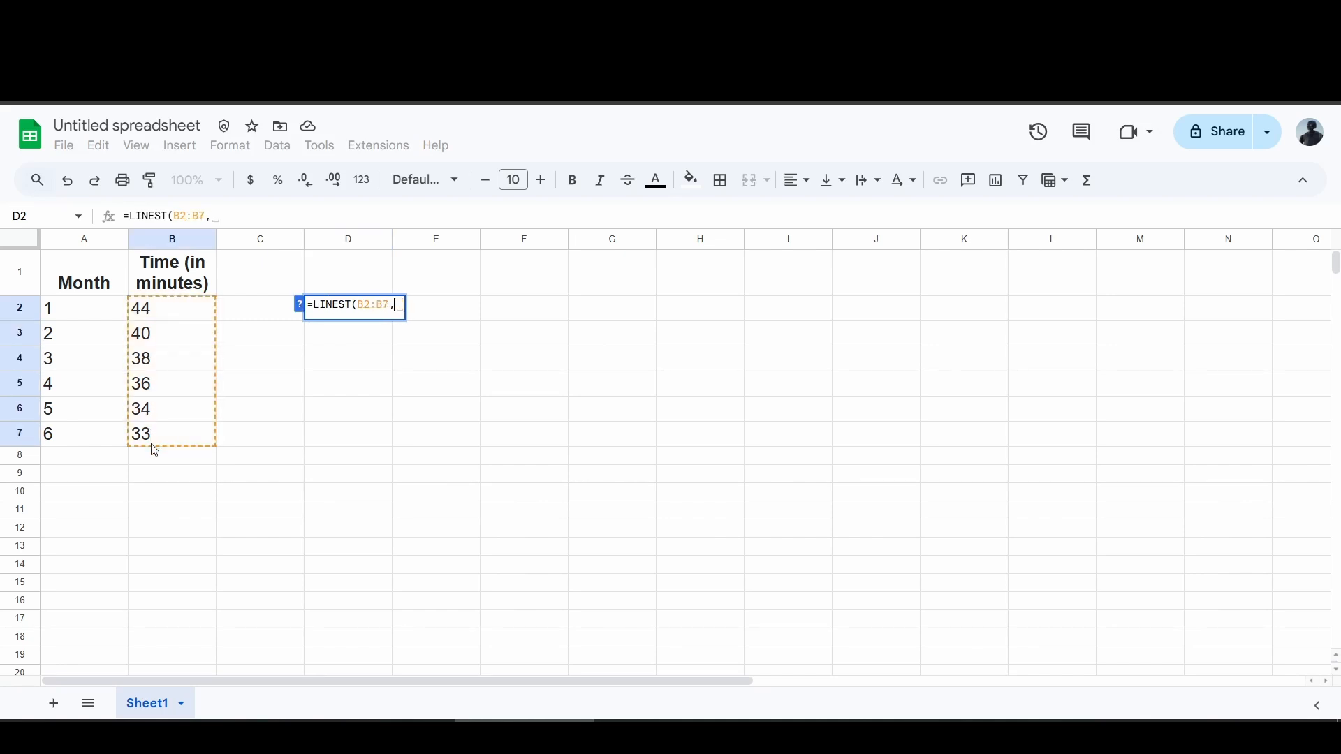
{"action": "left_click_drag", "start_coordinate": [66, 309], "coordinate": [91, 444]}
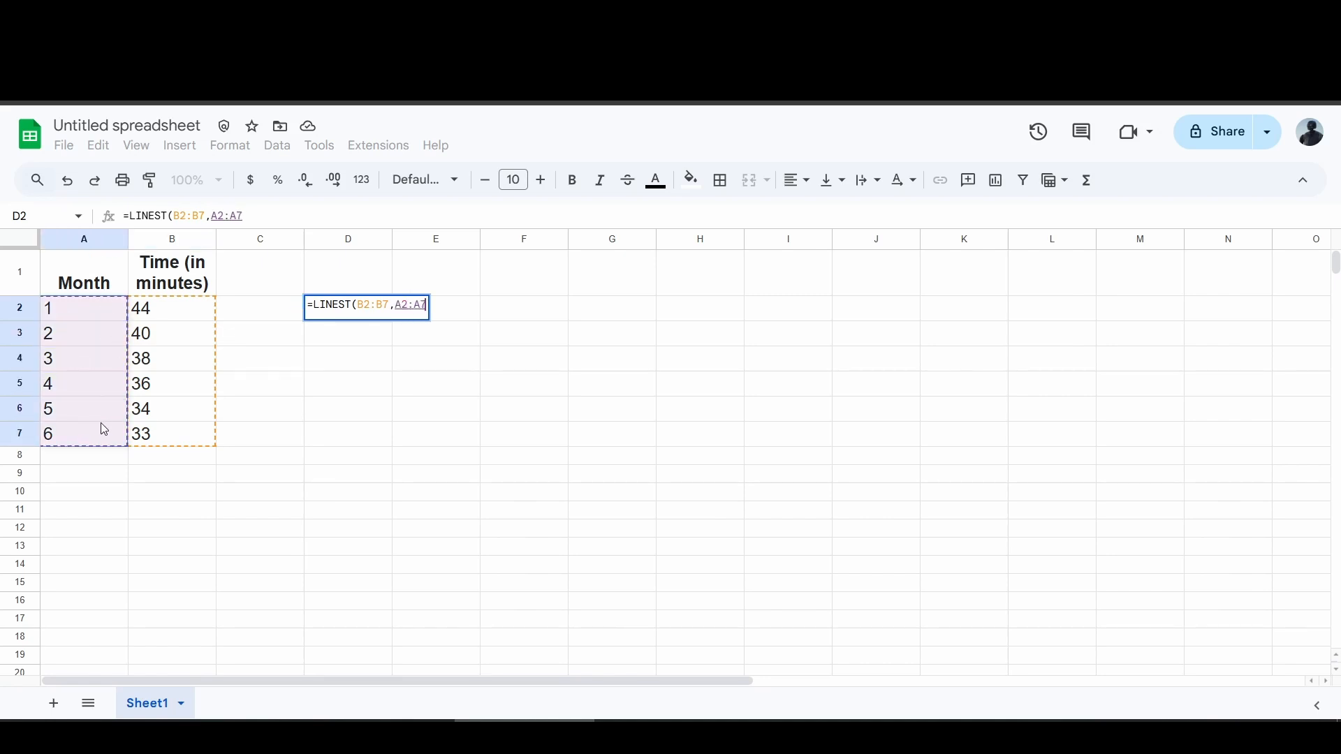
{"action": "type", "text": ")"}
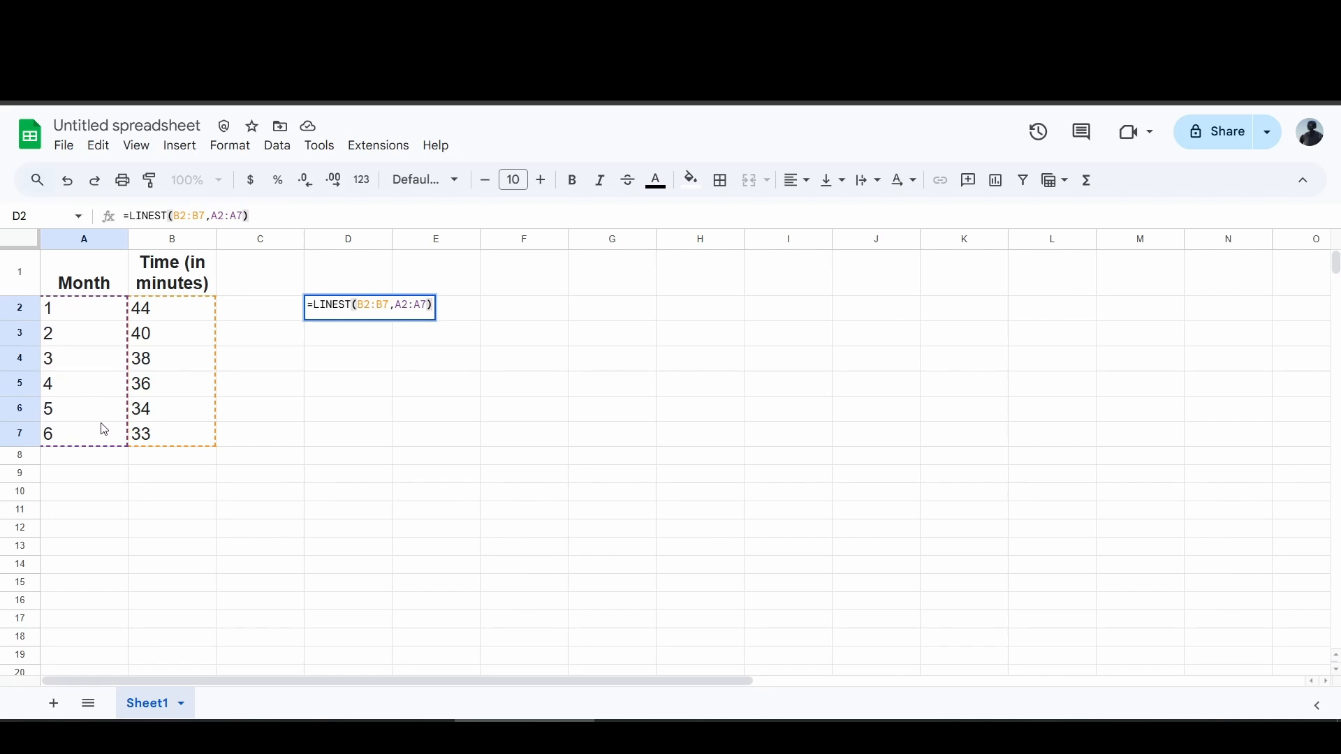
{"action": "key", "text": "Return"}
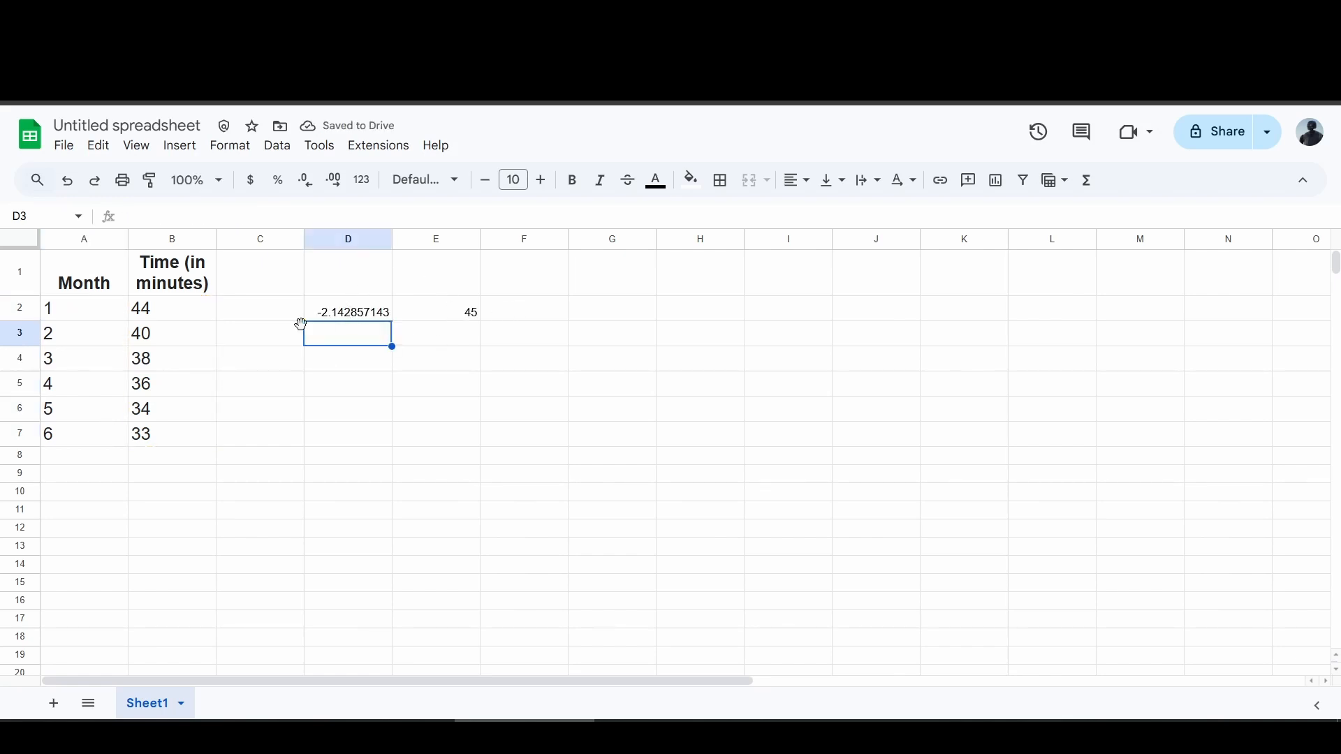
Write the equation y-hat = -2.14 + 45 in cell D5.
{"action": "left_click", "coordinate": [357, 312]}
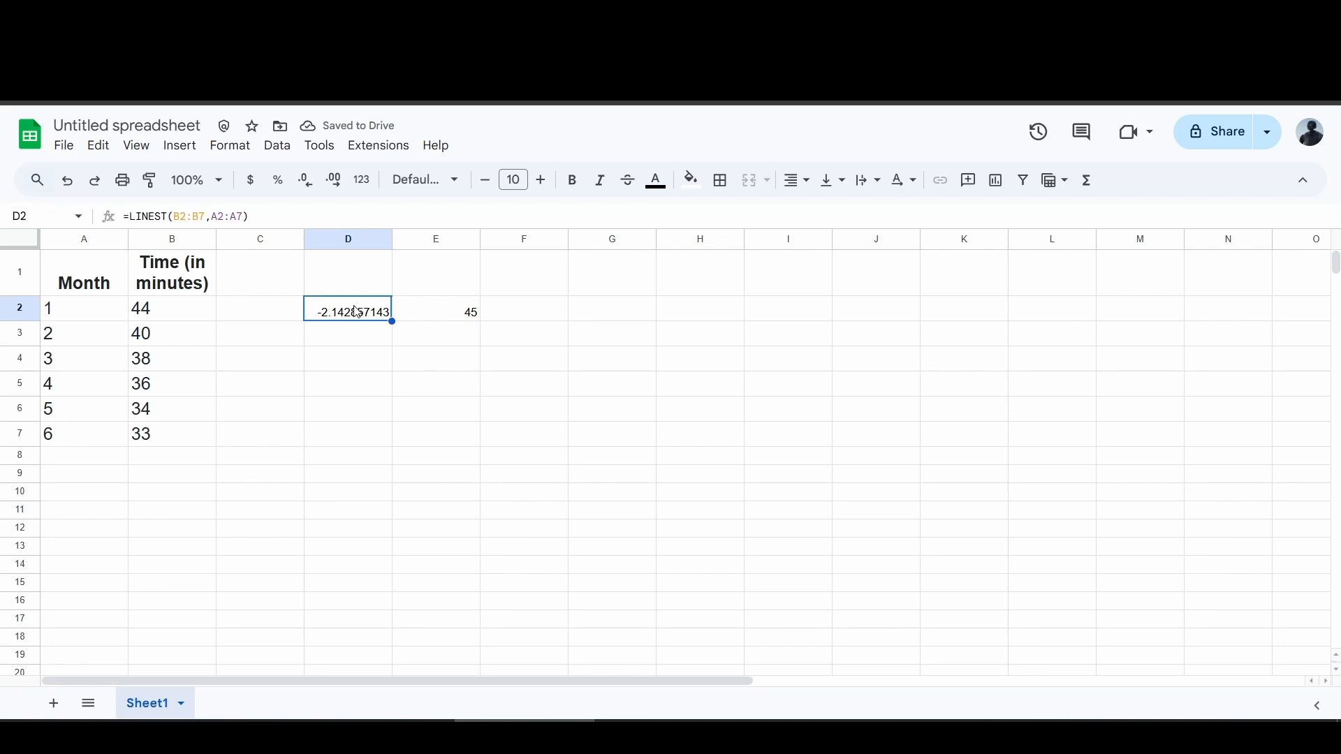
{"action": "left_click", "coordinate": [429, 310]}
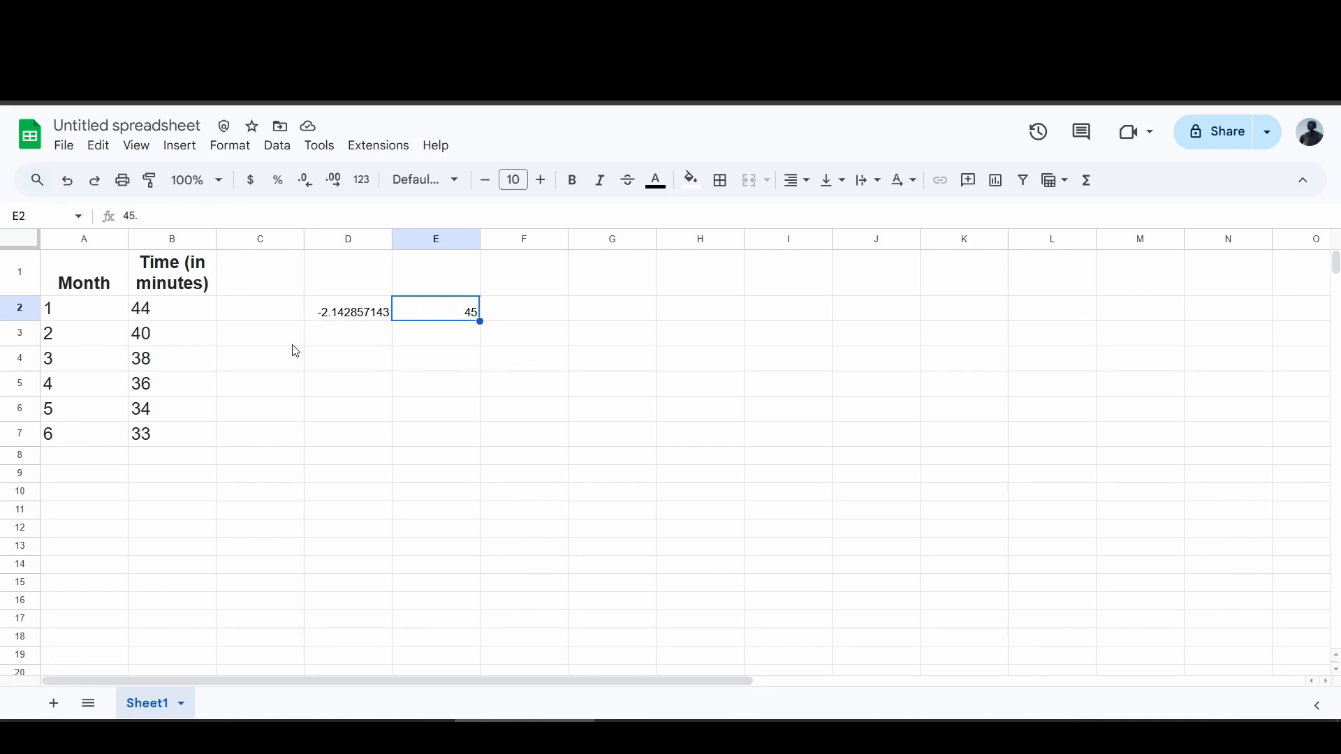
{"action": "left_click", "coordinate": [356, 385]}
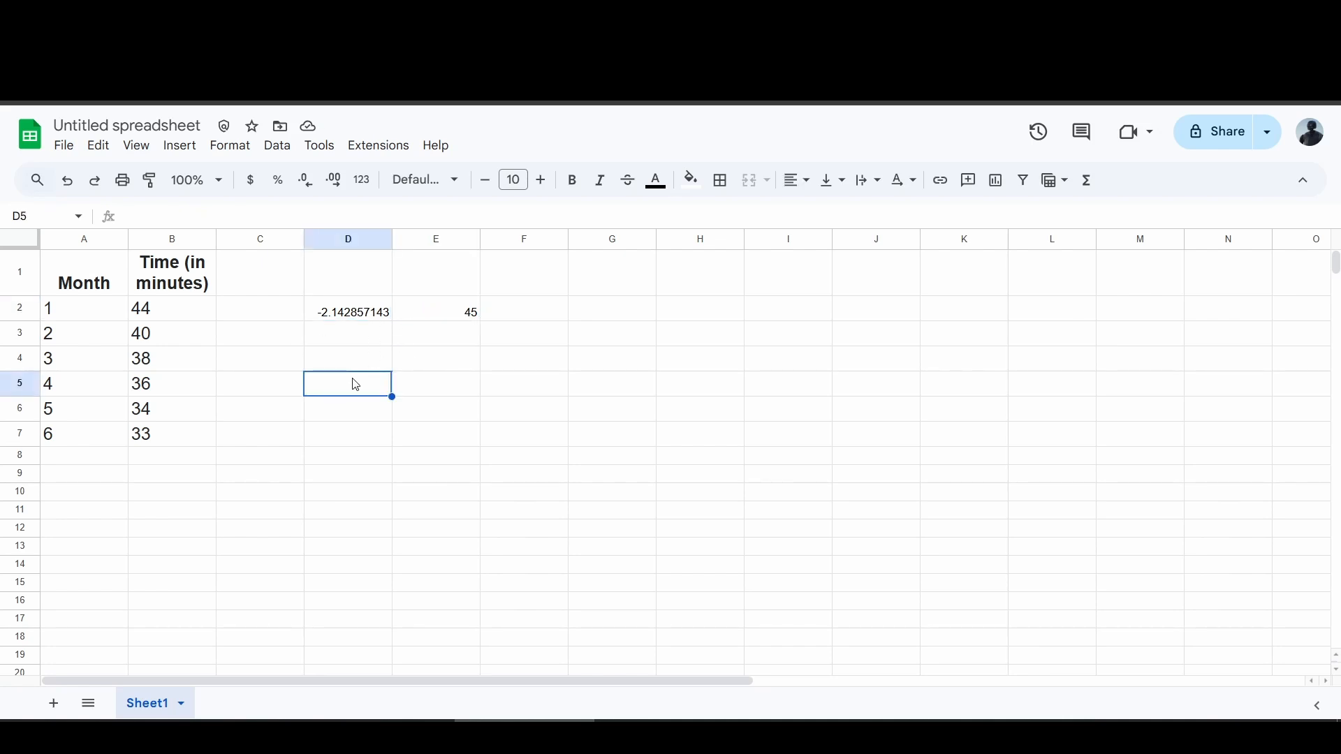
{"action": "type", "text": "y-hat = -2.14"}
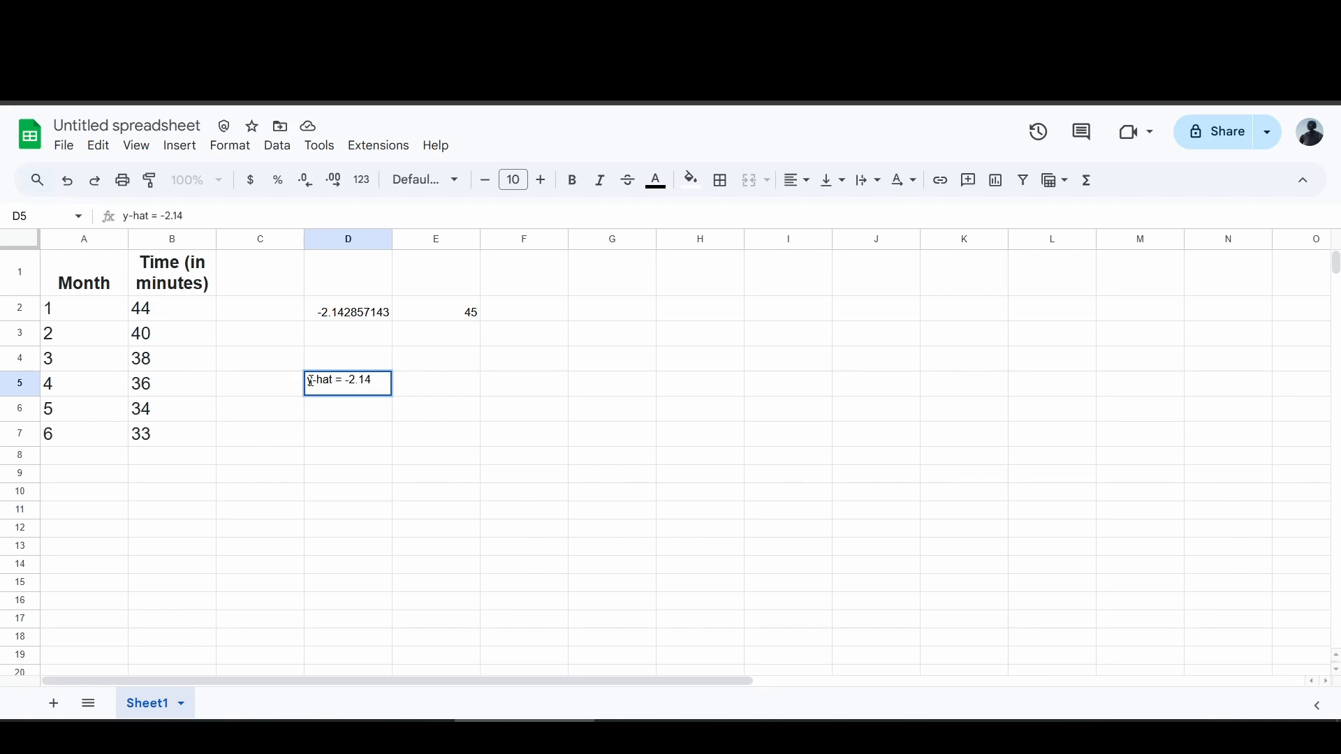
{"action": "type", "text": "5"}
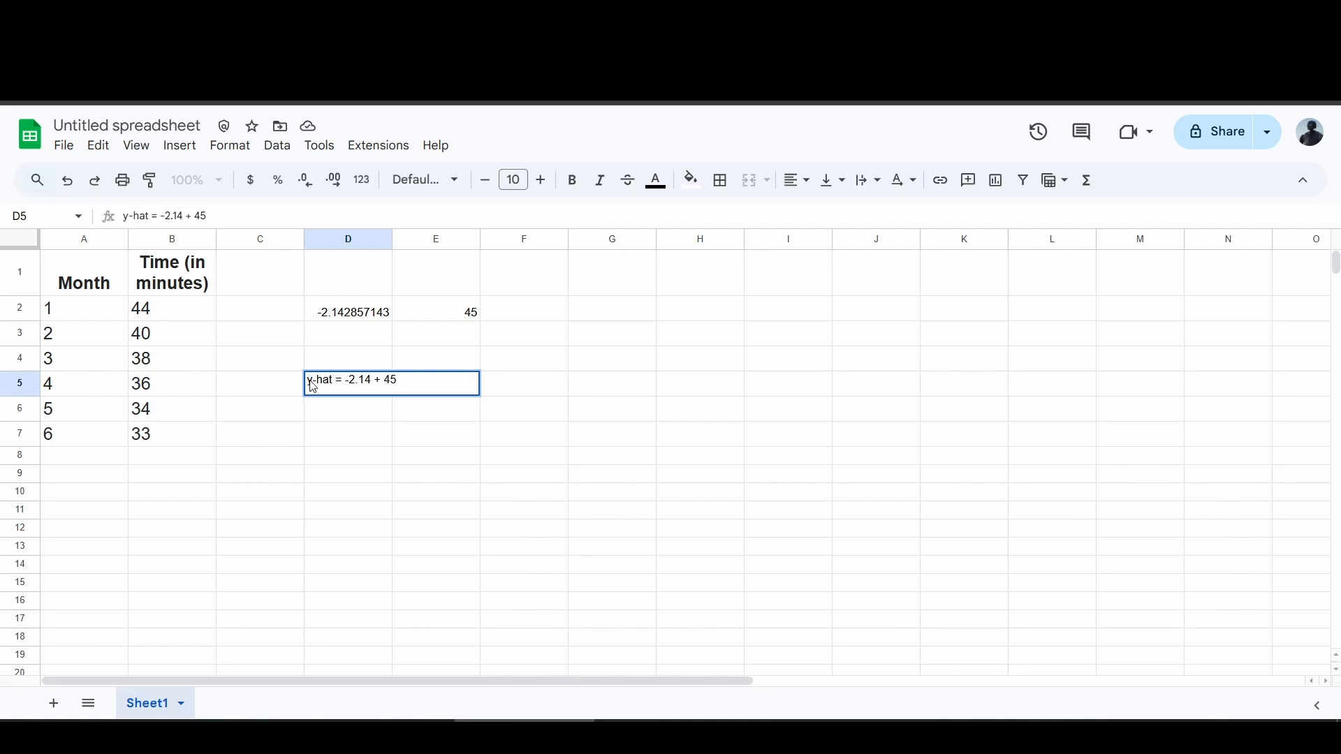
{"action": "key", "text": "Return"}
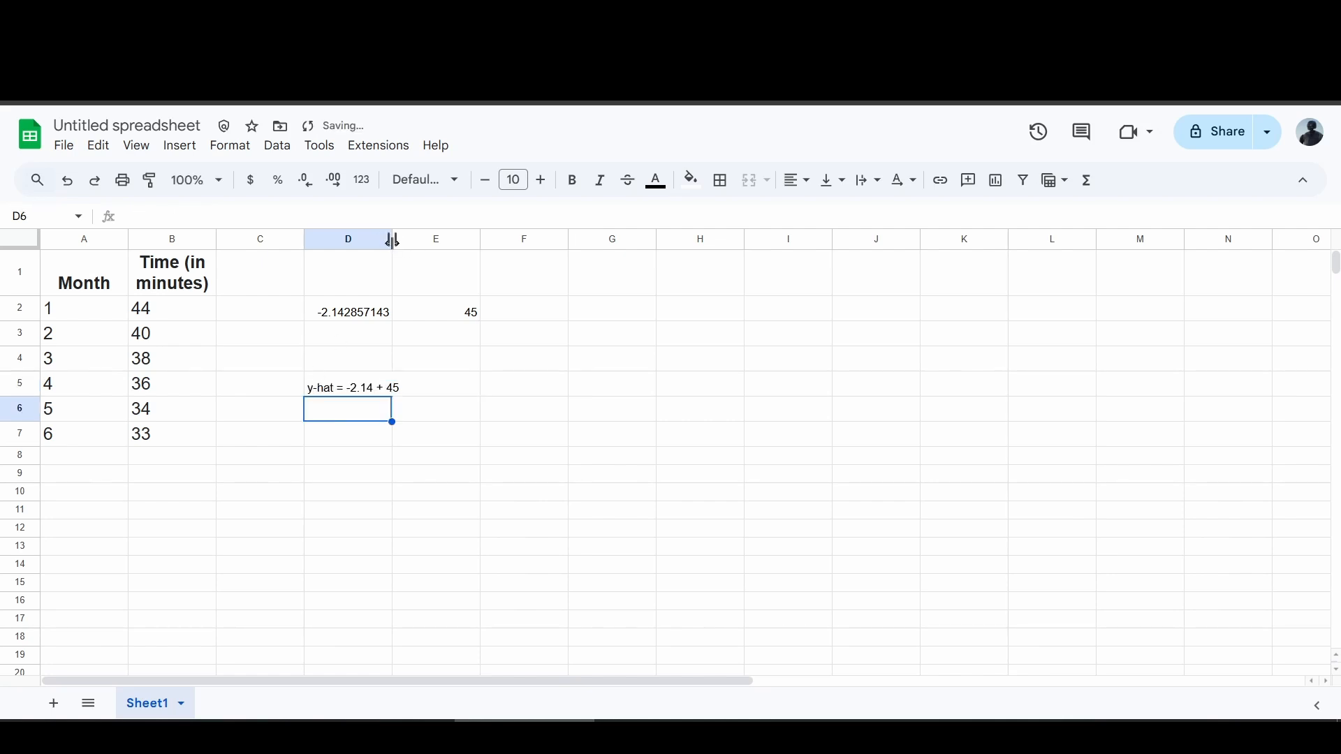
Widen column D and make the equation in D5 bold.
{"action": "left_click_drag", "start_coordinate": [393, 241], "coordinate": [408, 240]}
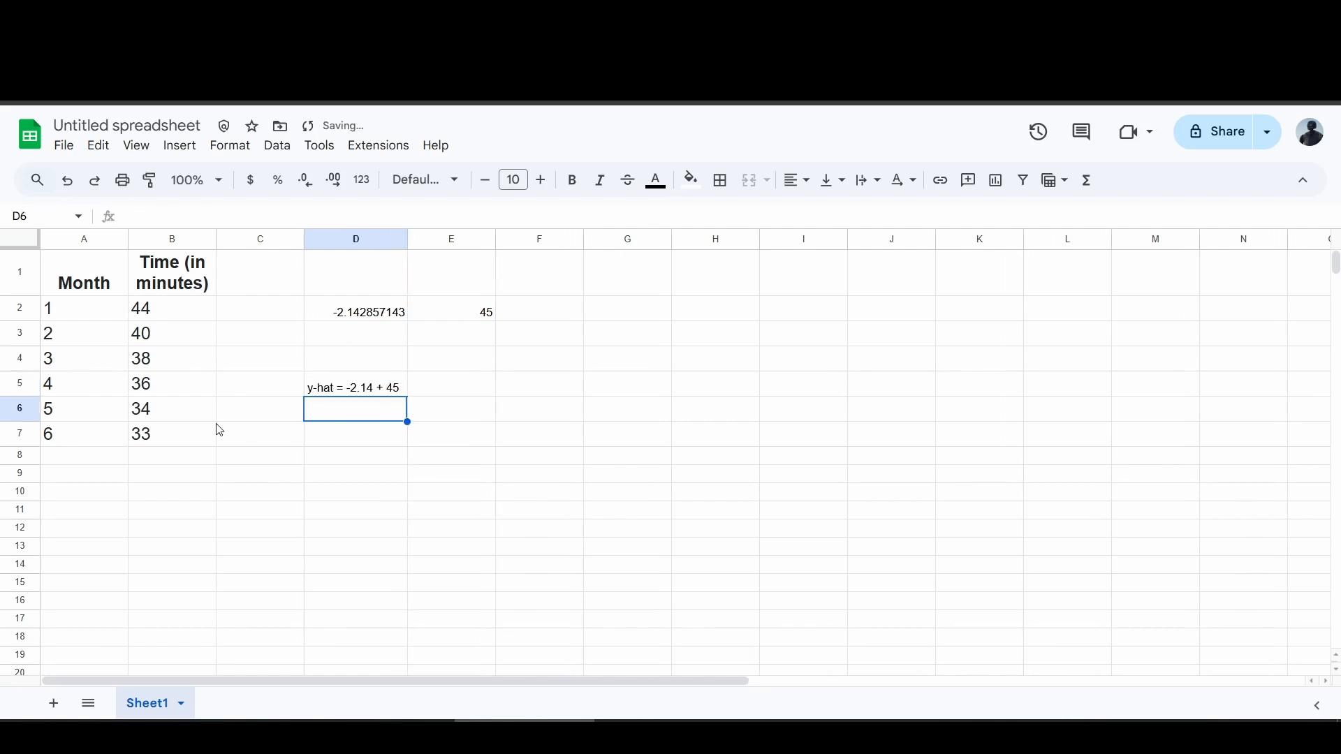
{"action": "left_click", "coordinate": [364, 387]}
{"action": "key", "text": "ctrl+b"}
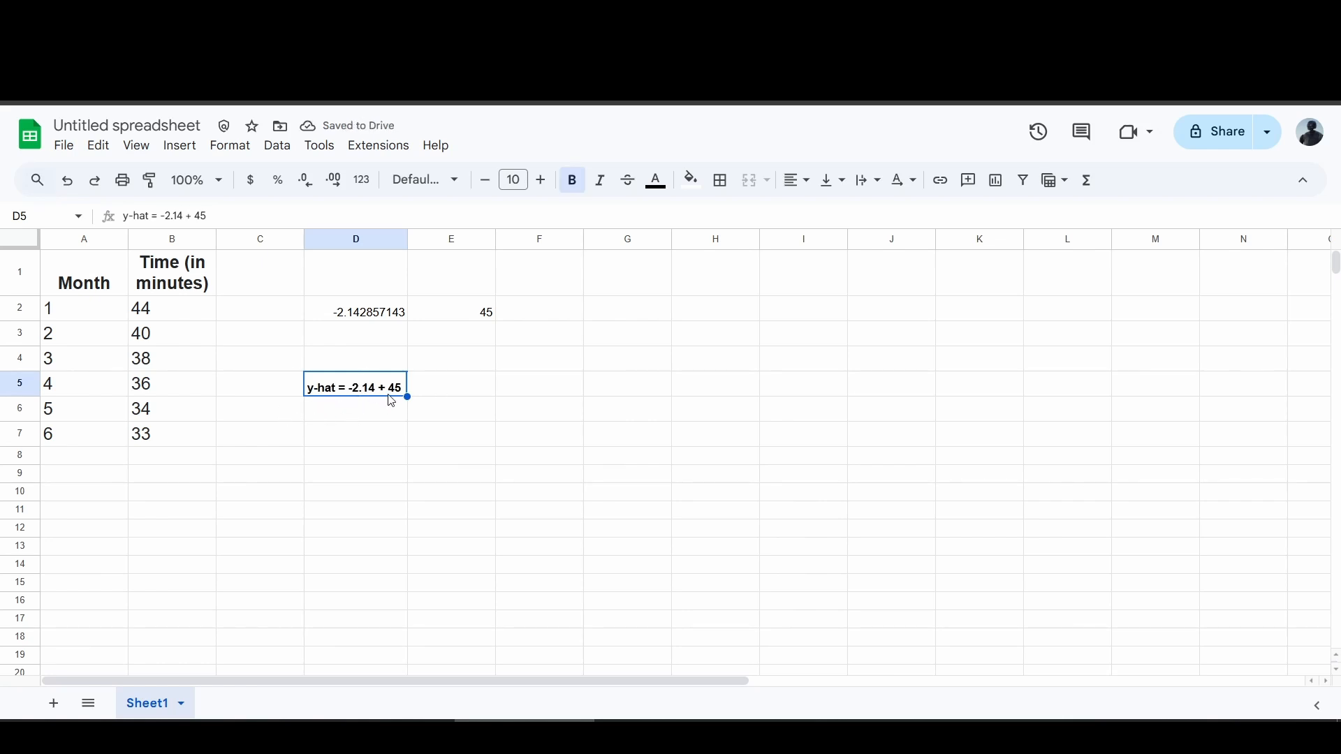
Insert a scatter chart of the month and time data in A2:B7 and move it beside the results.
{"action": "left_click", "coordinate": [185, 526]}
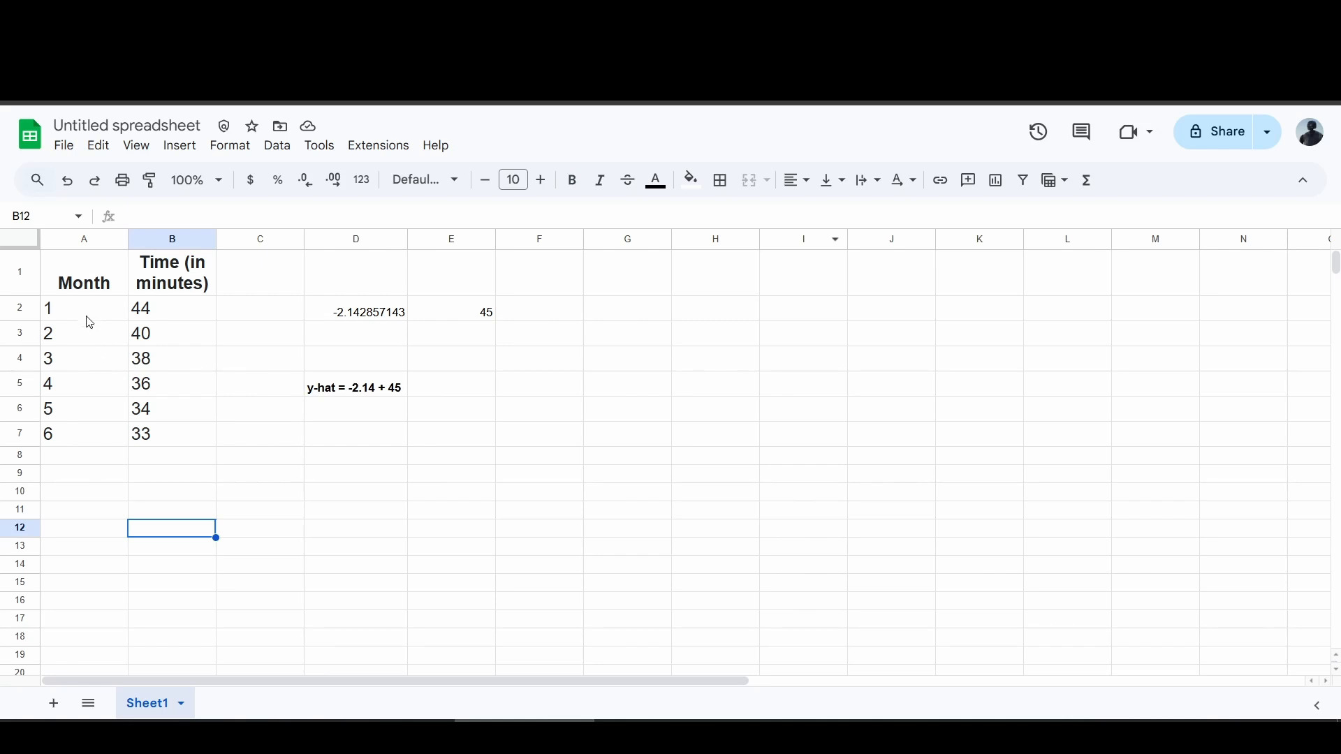
{"action": "left_click_drag", "start_coordinate": [87, 317], "coordinate": [184, 448]}
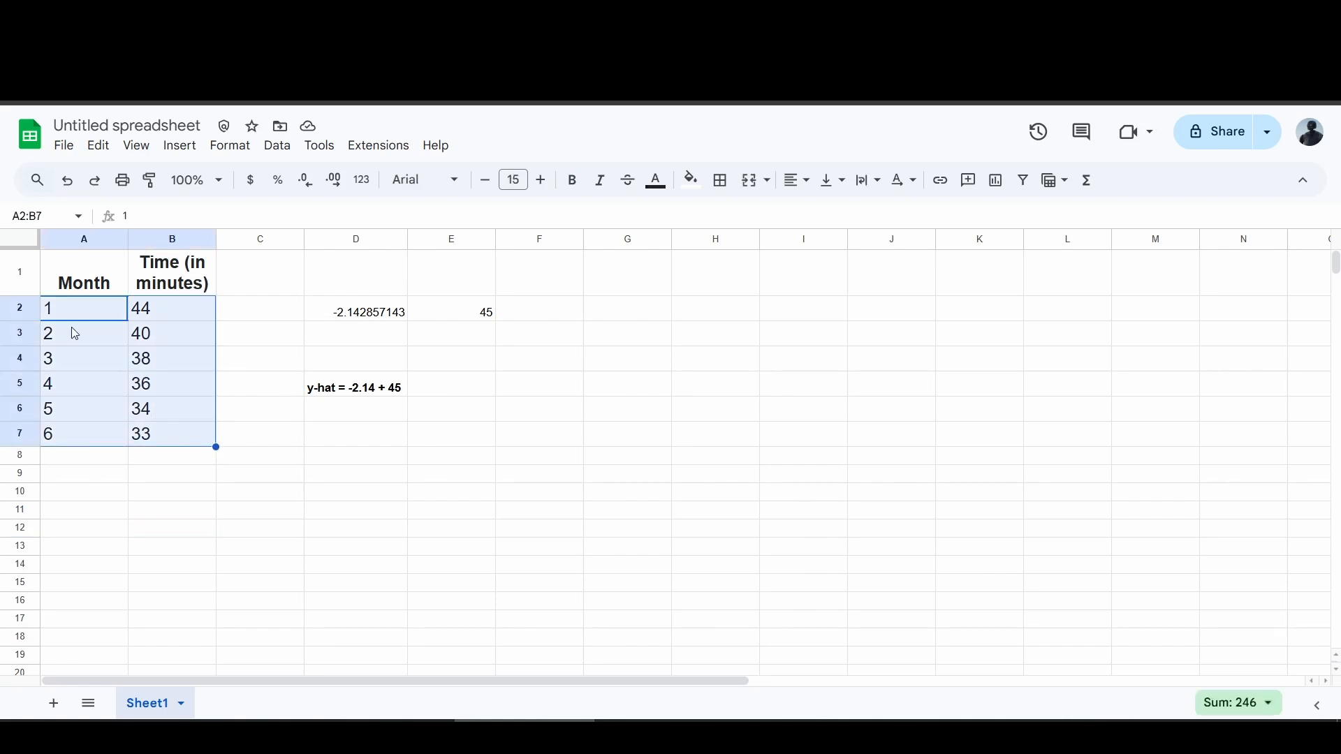
{"action": "left_click", "coordinate": [178, 148]}
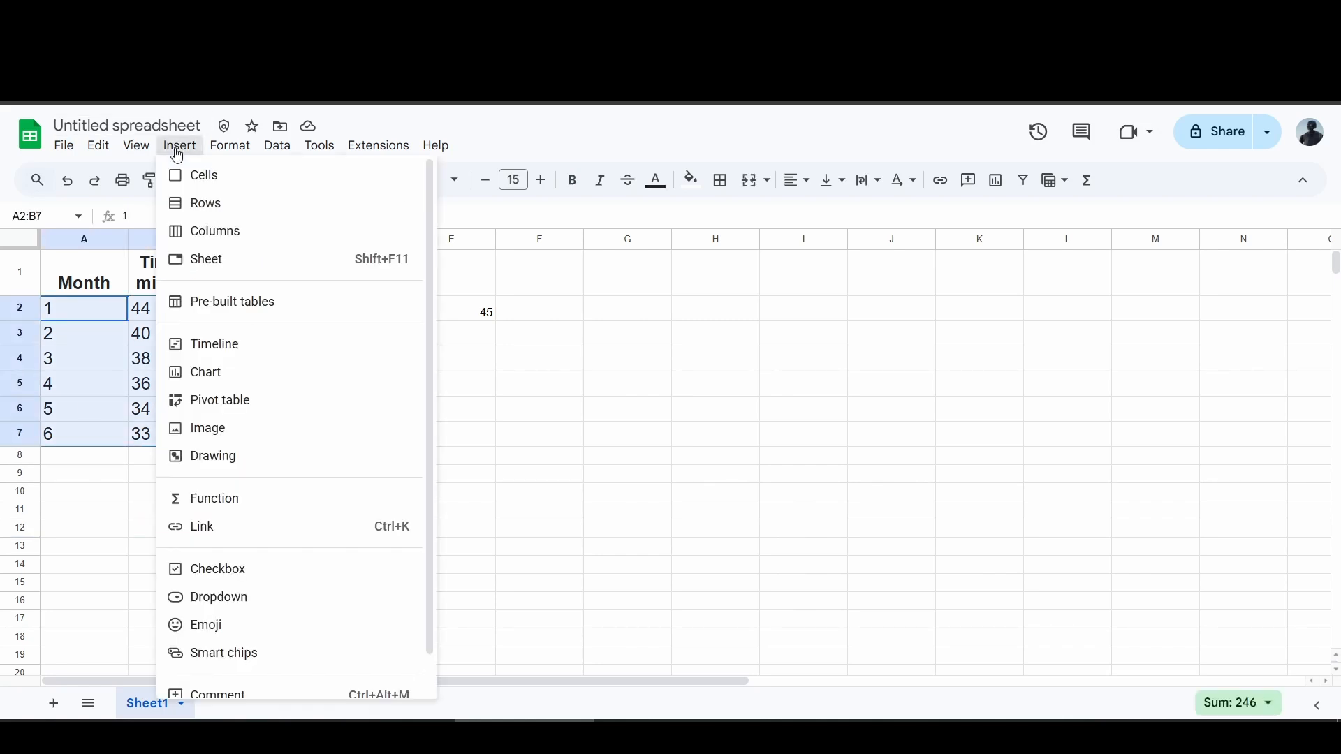
{"action": "left_click", "coordinate": [239, 381]}
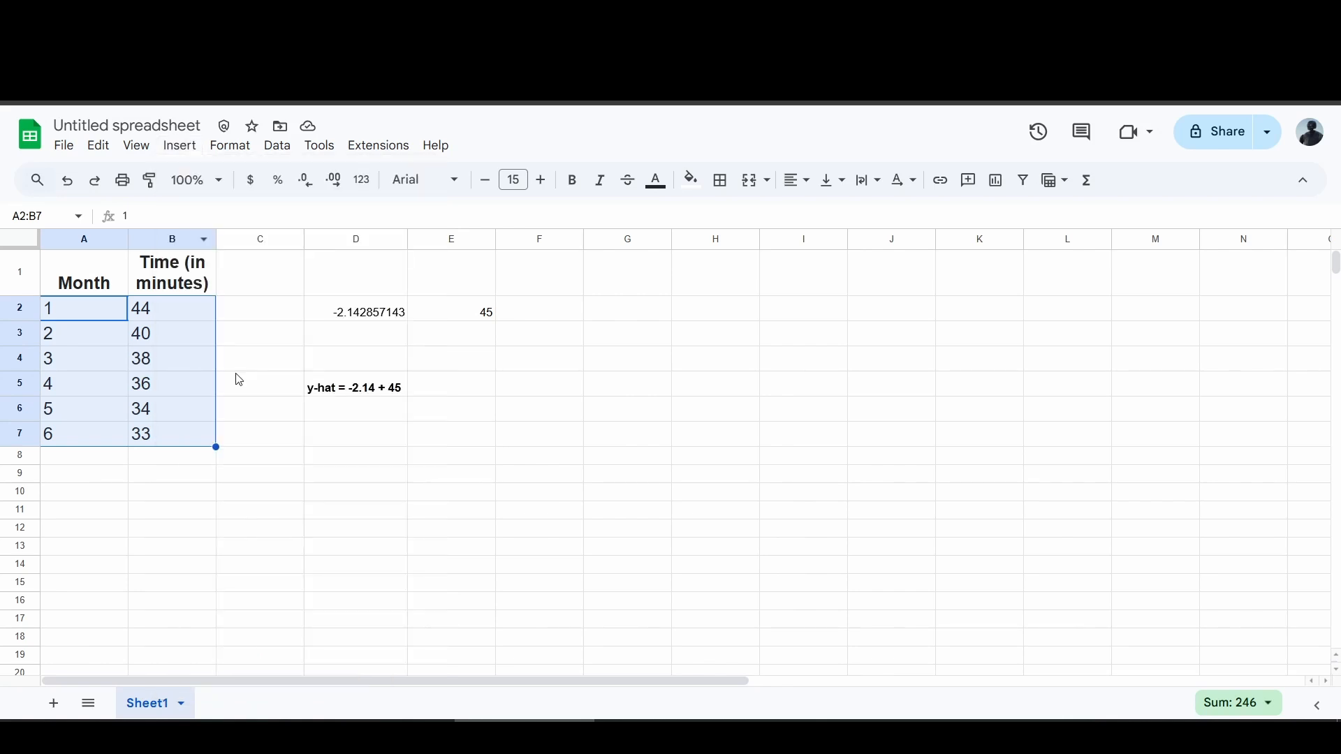
{"action": "left_click", "coordinate": [1261, 317]}
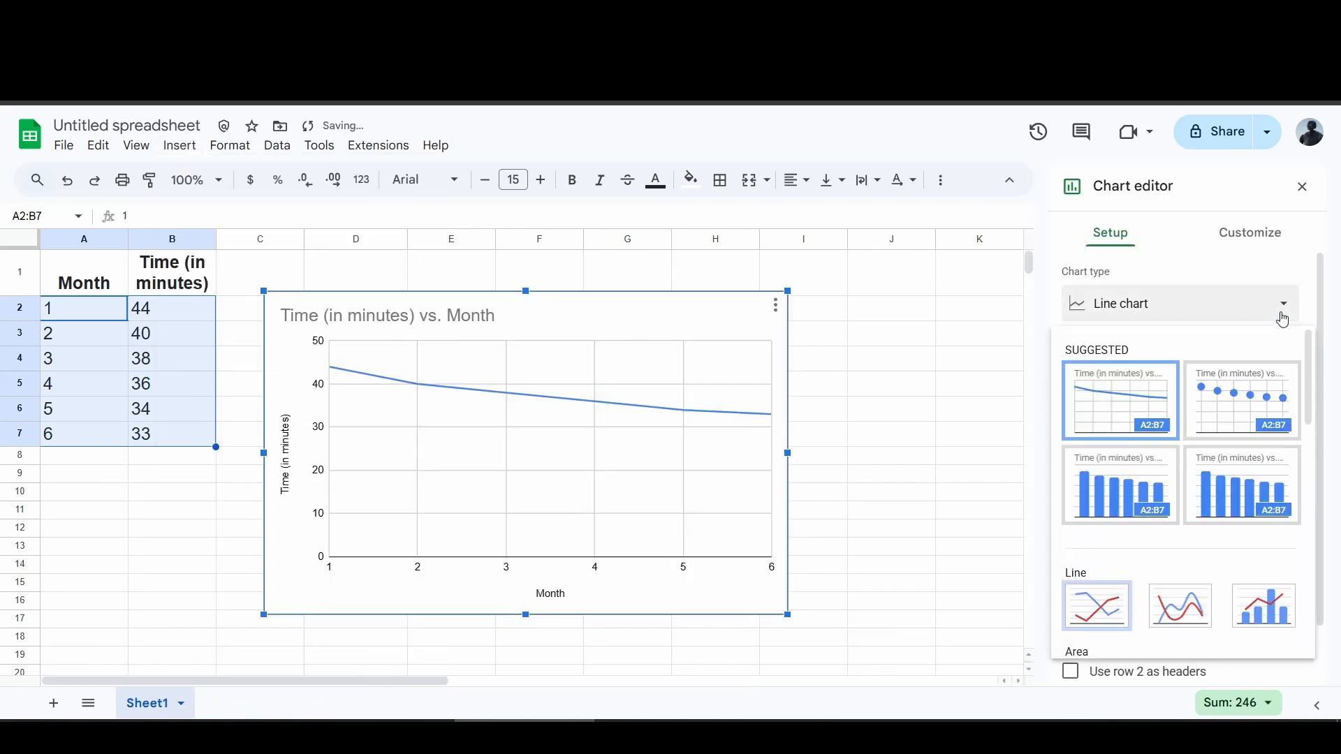
{"action": "scroll", "coordinate": [1246, 417], "scroll_direction": "down", "scroll_amount": 10}
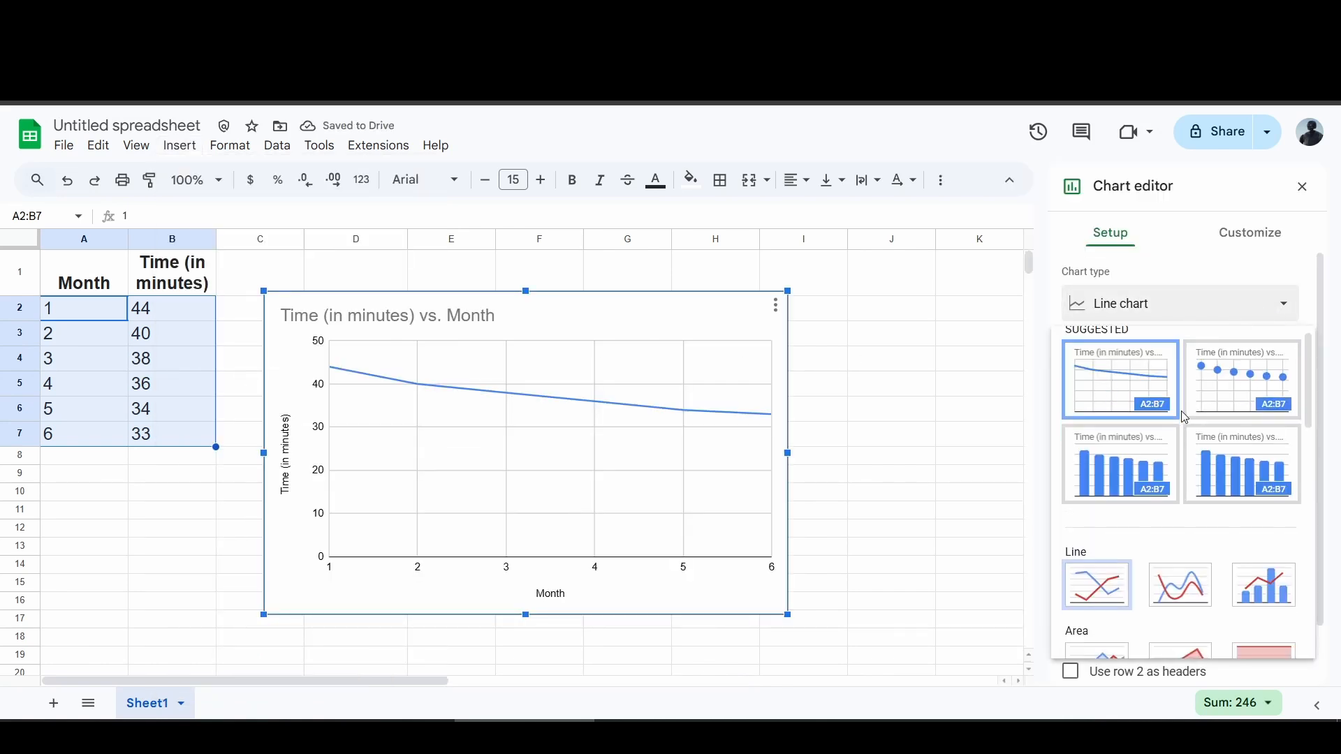
{"action": "scroll", "coordinate": [1192, 419], "scroll_direction": "down", "scroll_amount": 1}
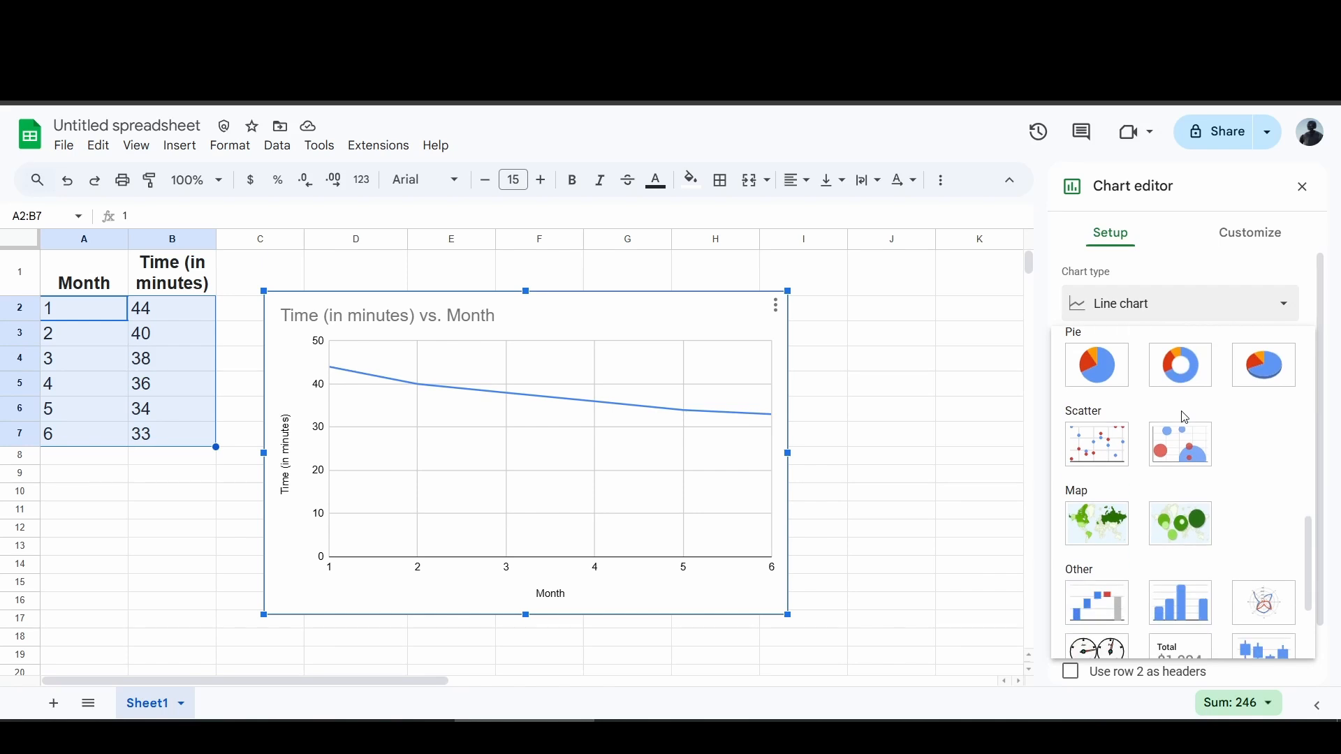
{"action": "left_click", "coordinate": [1109, 446]}
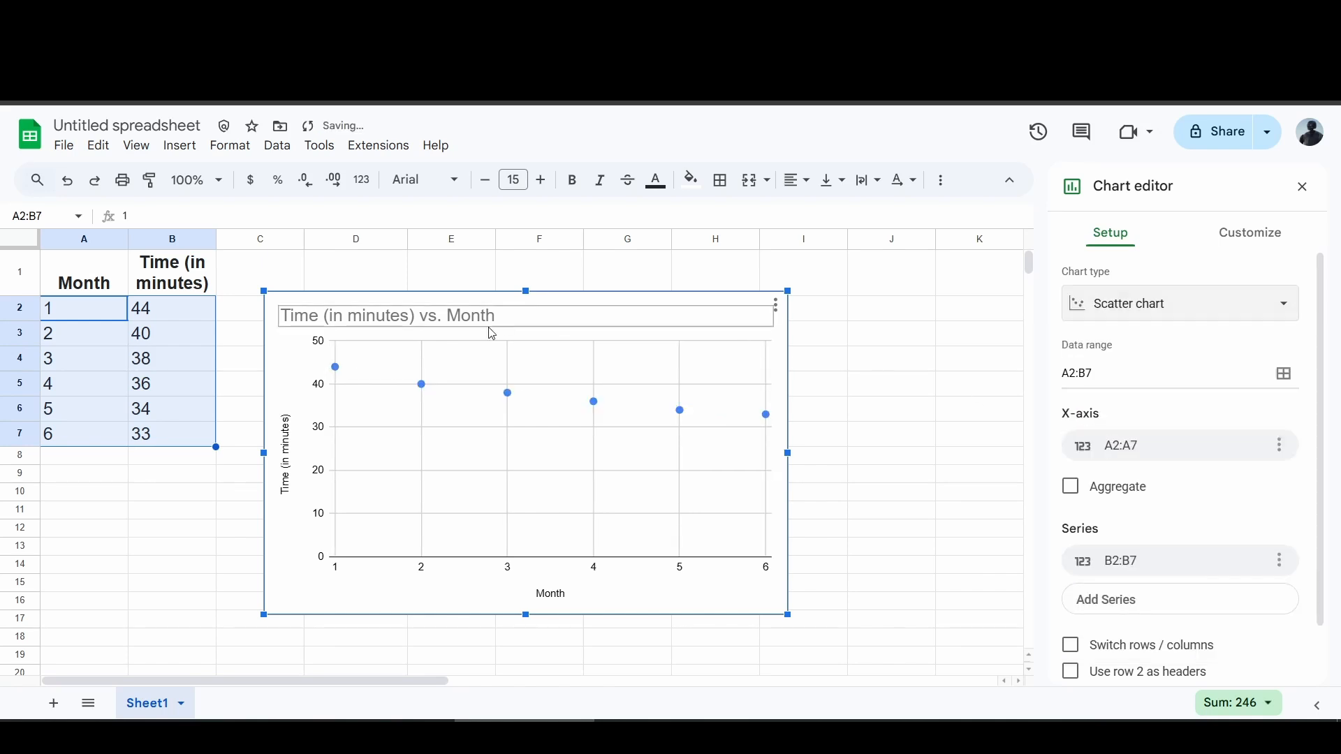
{"action": "left_click_drag", "start_coordinate": [599, 321], "coordinate": [841, 364]}
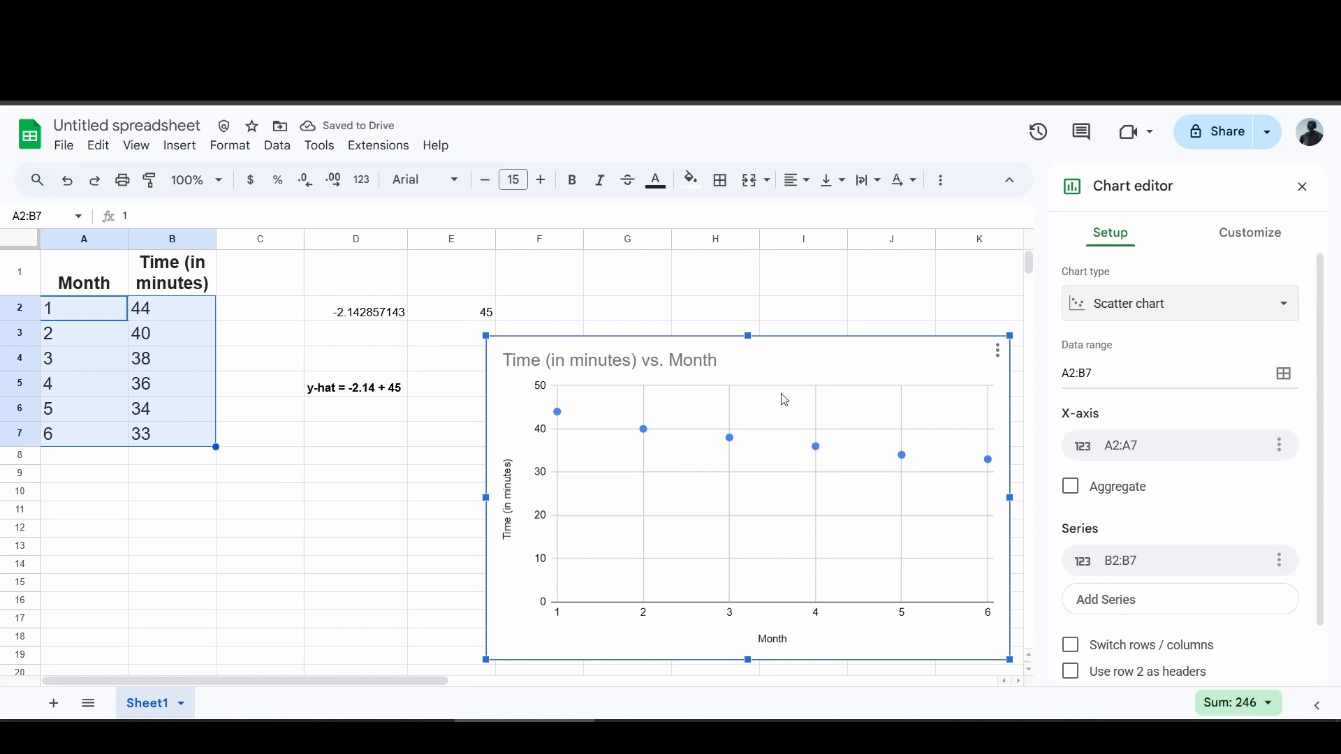
Add a trendline to the chart's data series and show its R² value.
{"action": "left_click", "coordinate": [1239, 241]}
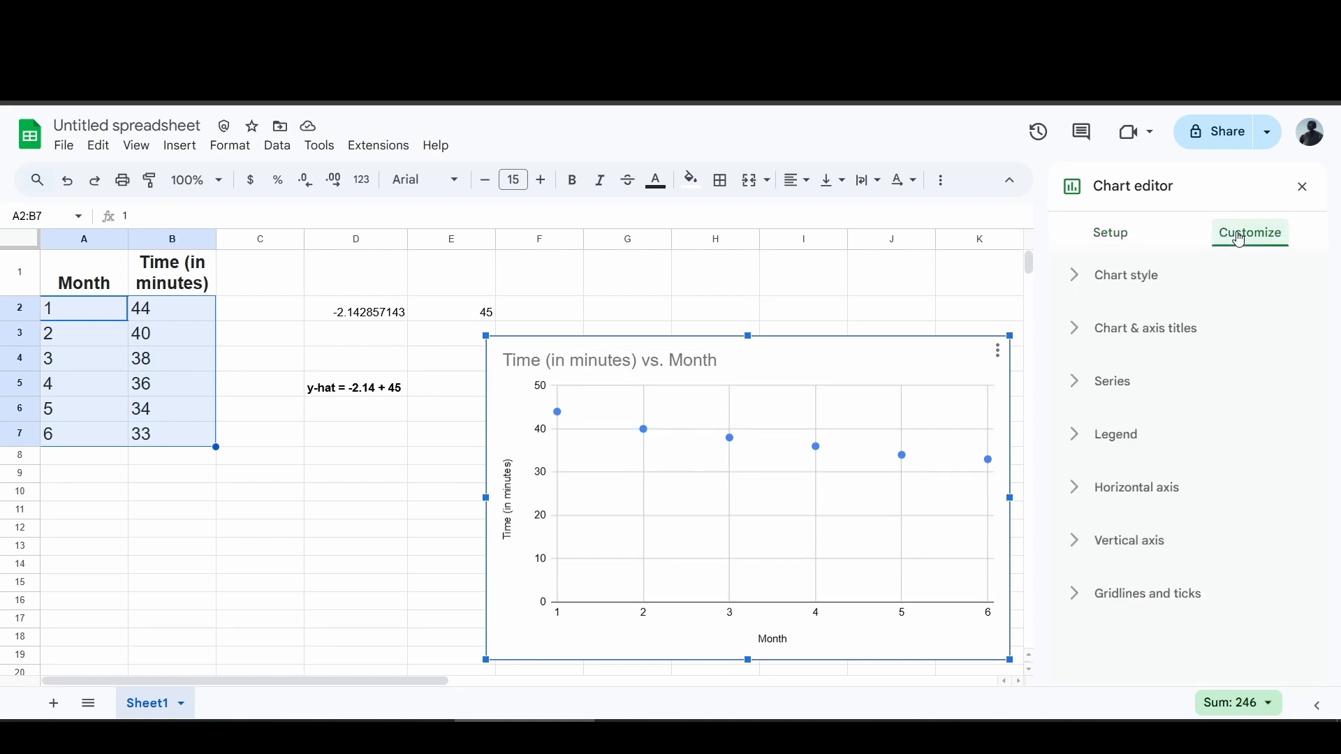
{"action": "left_click", "coordinate": [1111, 383]}
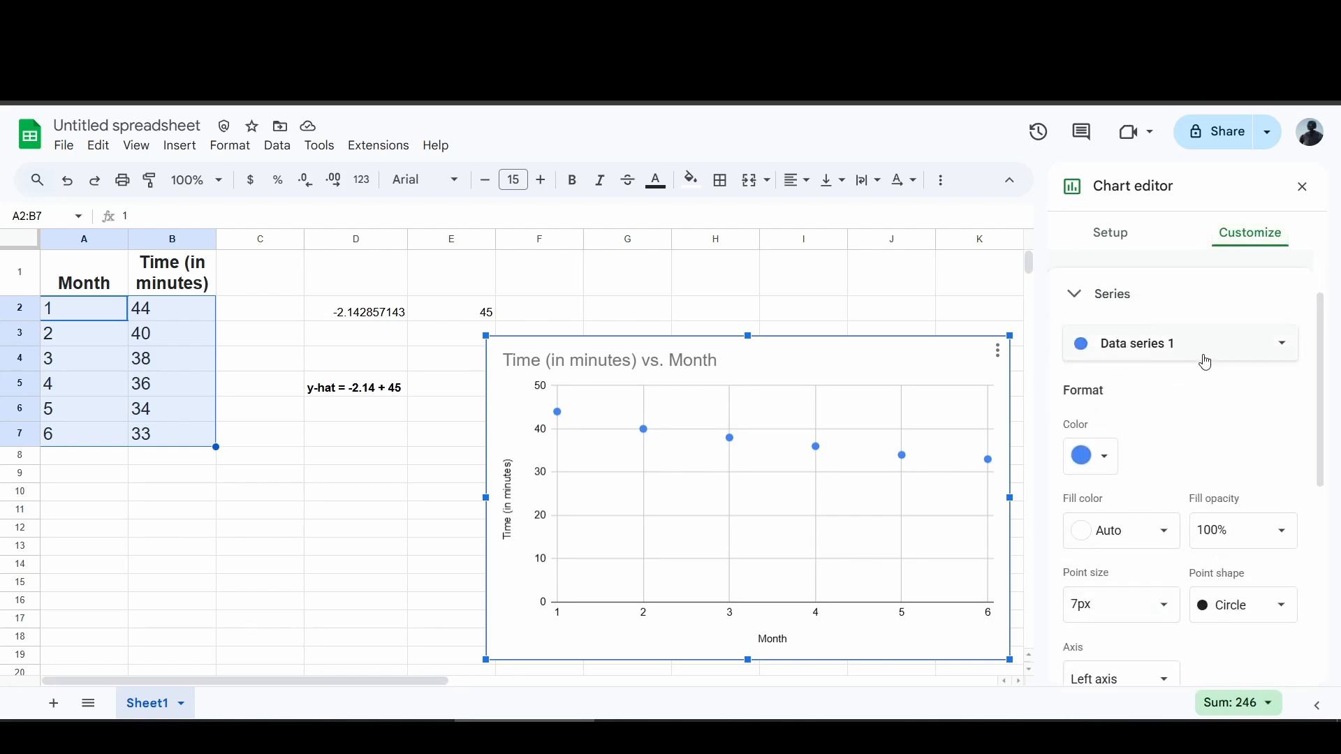
{"action": "scroll", "coordinate": [1203, 359], "scroll_direction": "down", "scroll_amount": 4}
{"action": "scroll", "coordinate": [1209, 379], "scroll_direction": "down", "scroll_amount": 1}
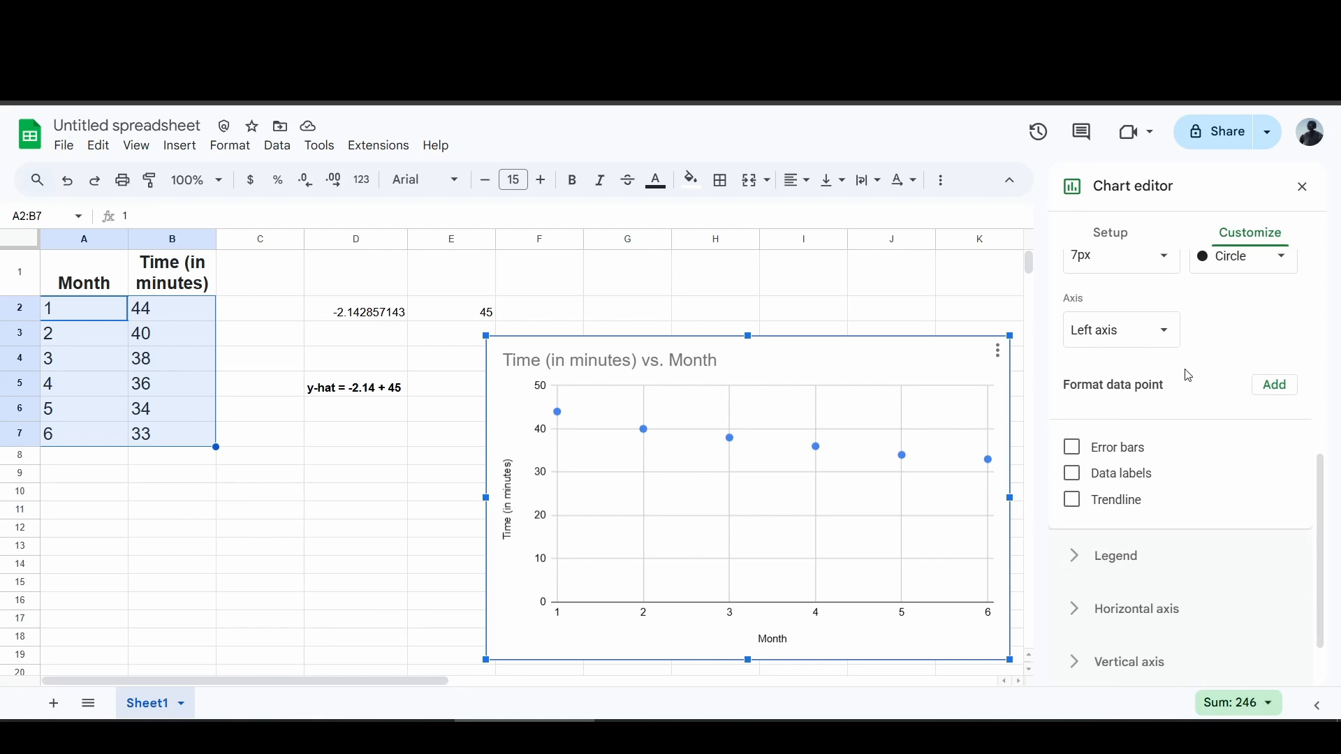
{"action": "left_click", "coordinate": [1075, 503]}
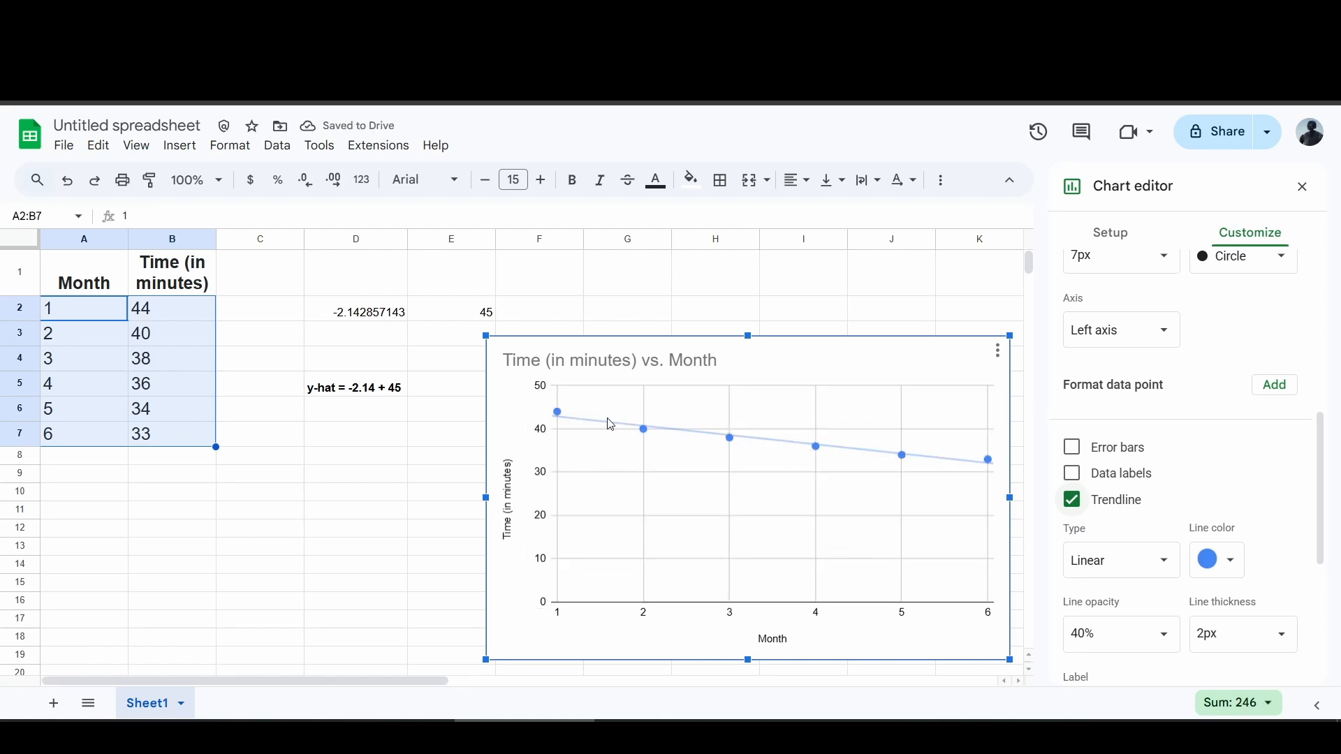
{"action": "scroll", "coordinate": [1241, 447], "scroll_direction": "down", "scroll_amount": 2}
{"action": "scroll", "coordinate": [1241, 447], "scroll_direction": "down", "scroll_amount": 2}
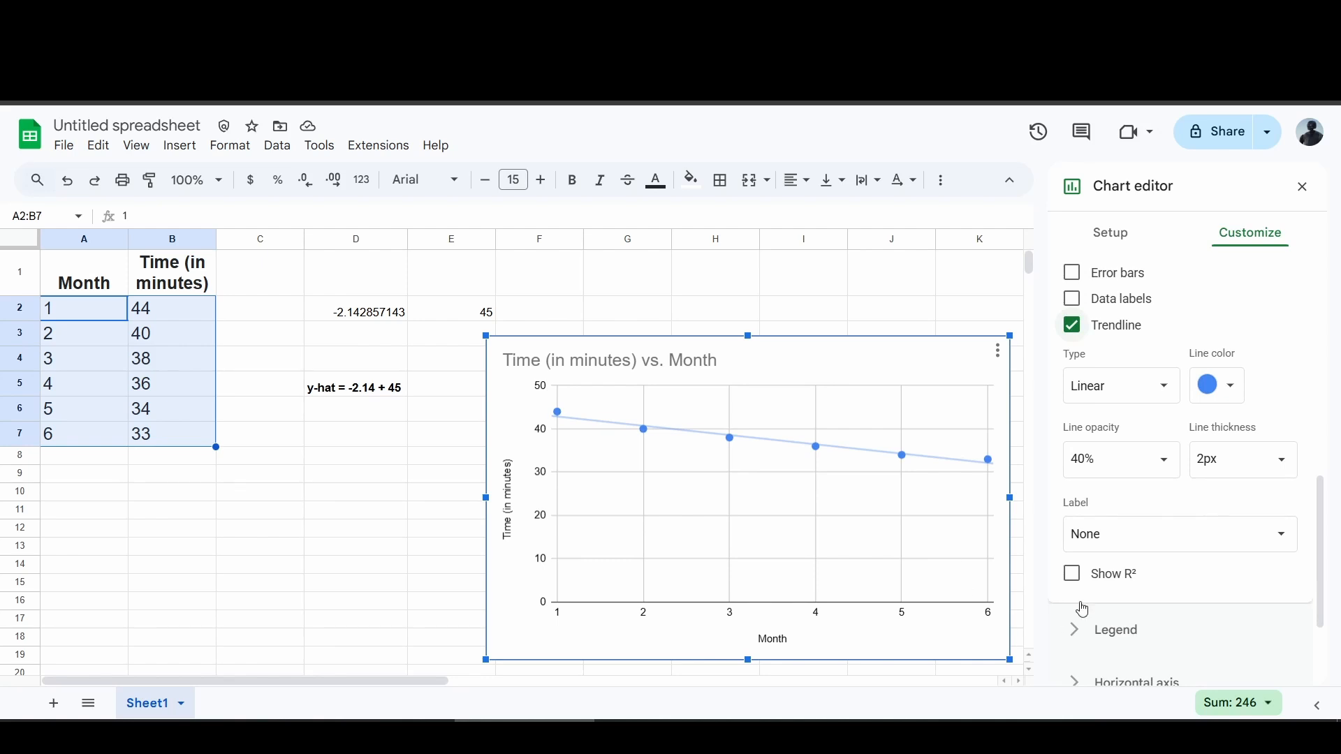
{"action": "left_click", "coordinate": [1073, 577]}
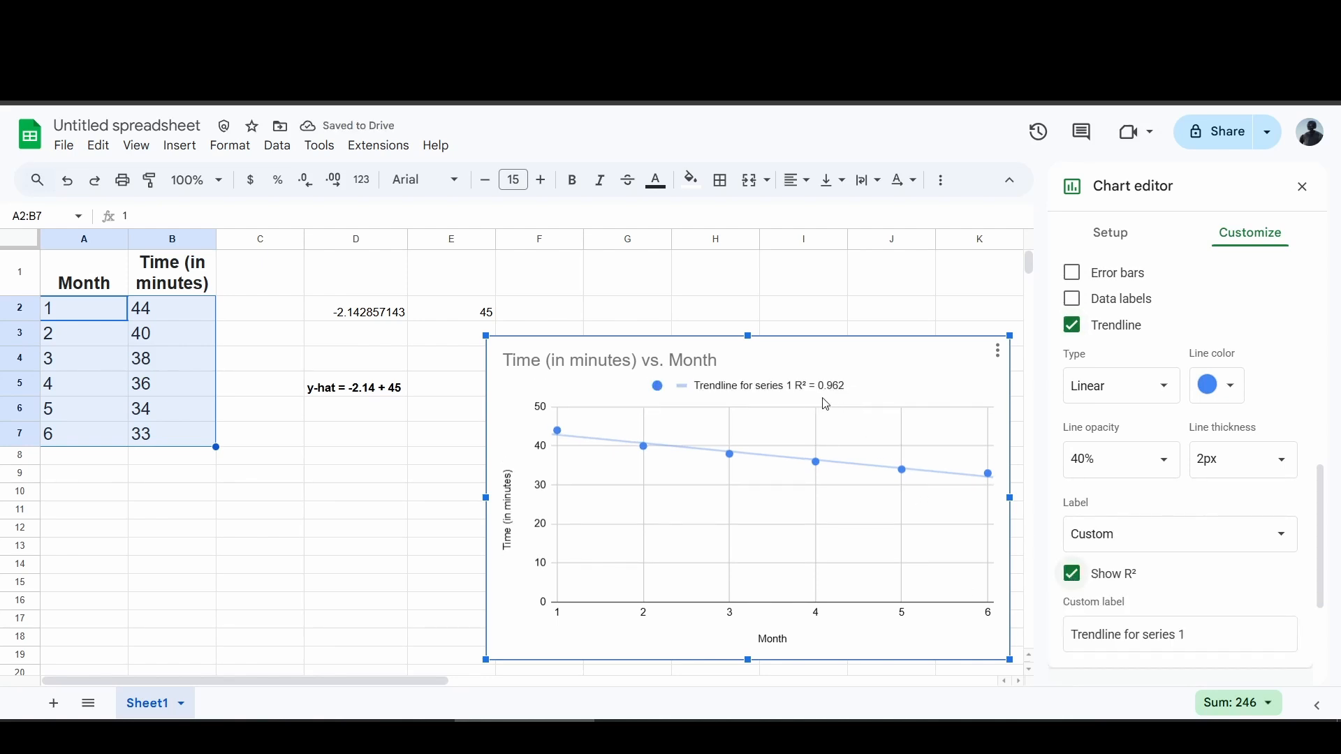
Enter 0.962 in cell D8.
{"action": "left_click", "coordinate": [354, 462]}
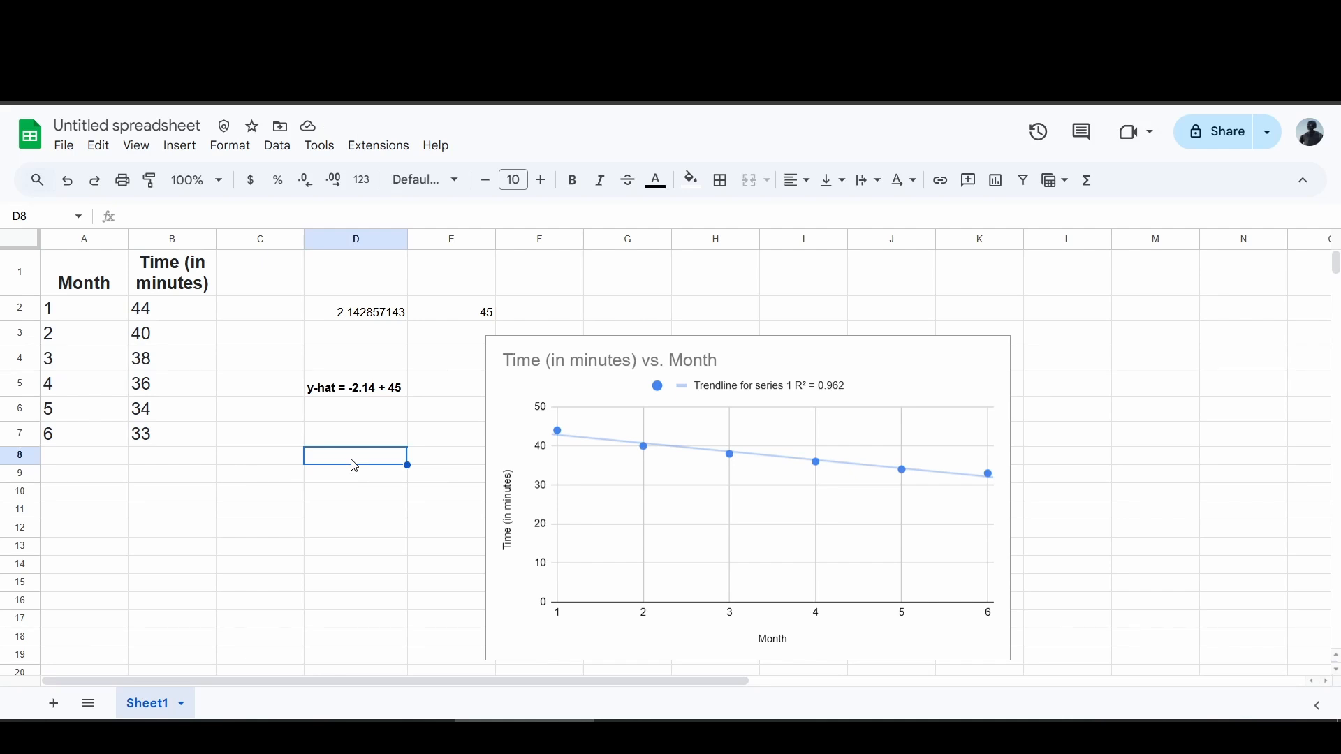
{"action": "type", "text": "0"}
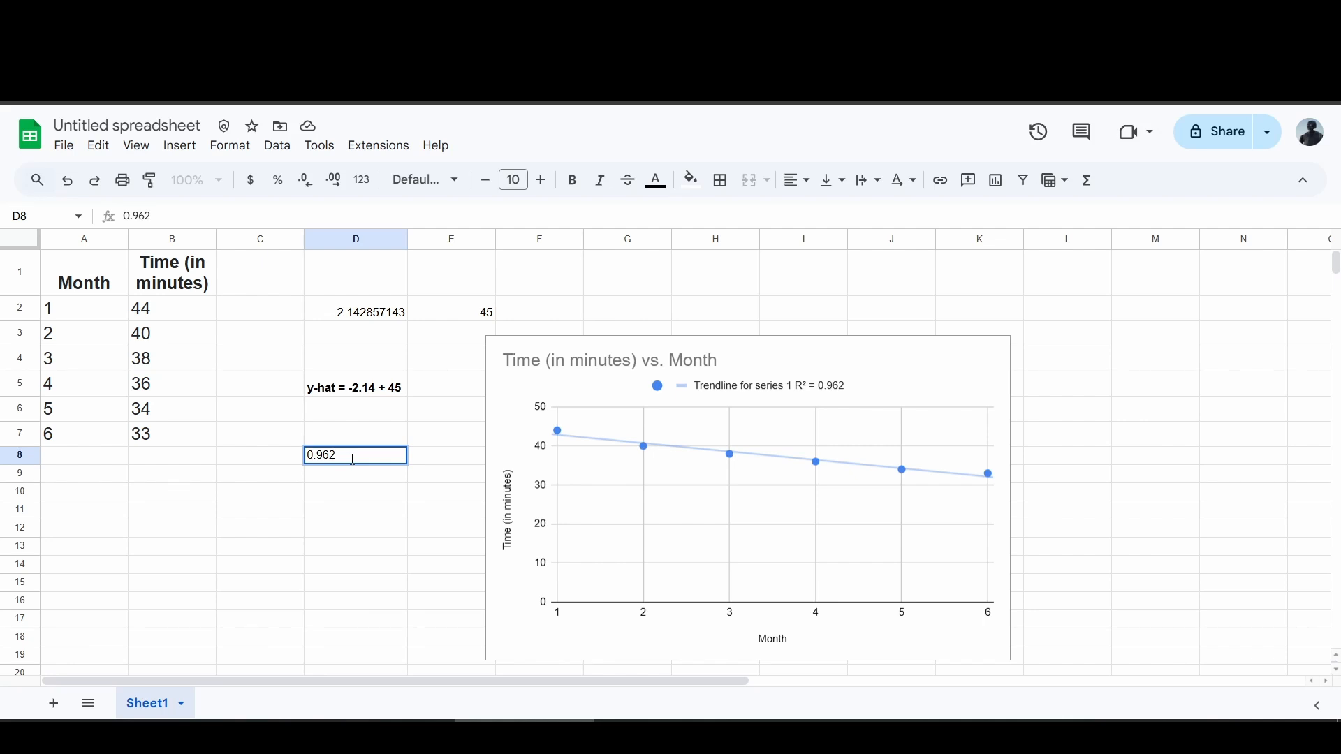
{"action": "type", "text": ".962"}
{"action": "key", "text": "Return"}
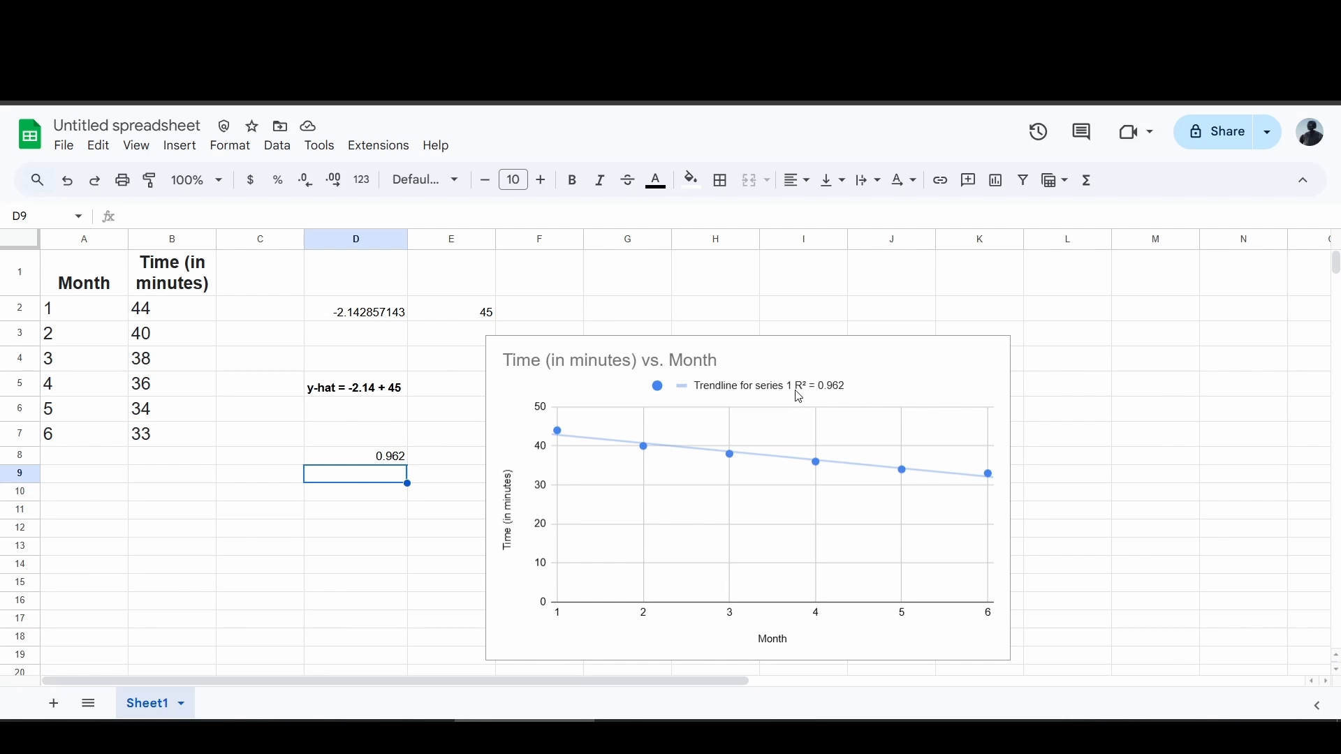
Switch to Calculator and compute the square root of 0.962.
{"action": "left_click", "coordinate": [712, 733]}
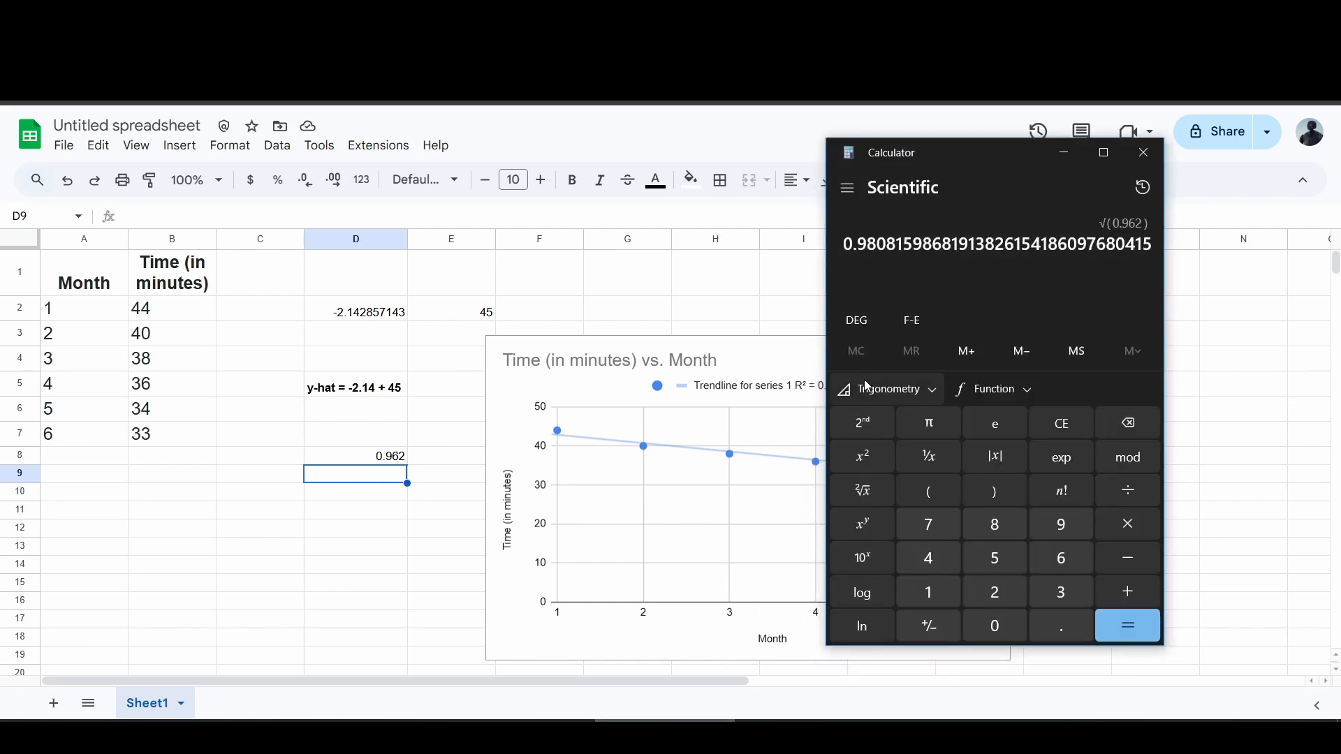
{"action": "left_click", "coordinate": [1115, 424]}
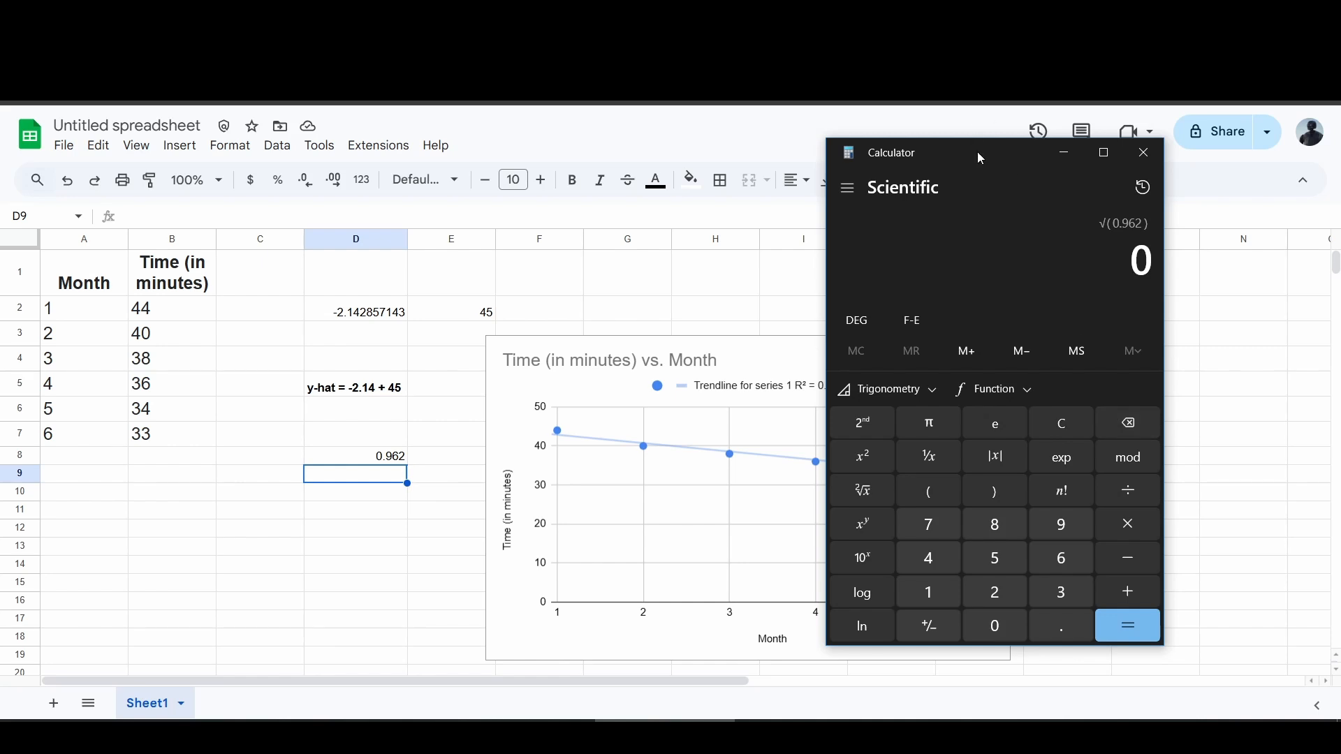
{"action": "left_click_drag", "start_coordinate": [978, 152], "coordinate": [1082, 196]}
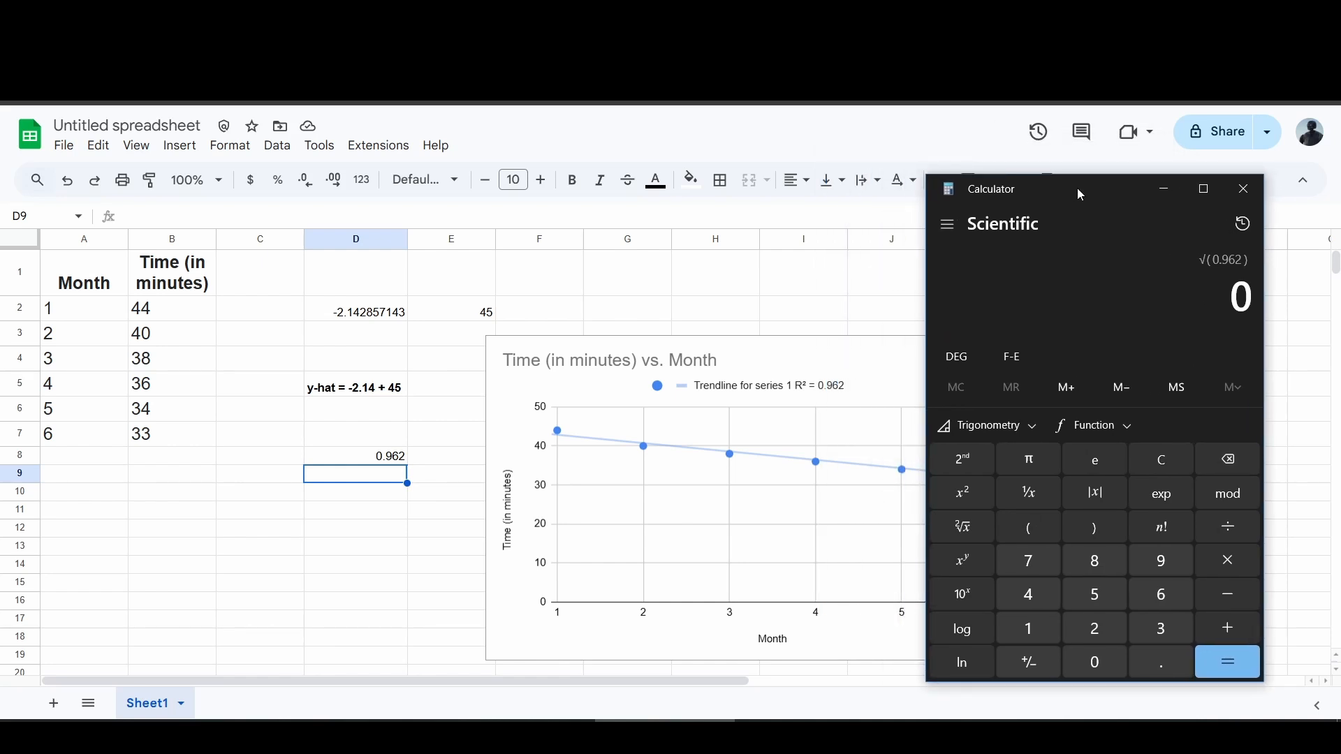
{"action": "type", "text": ".96"}
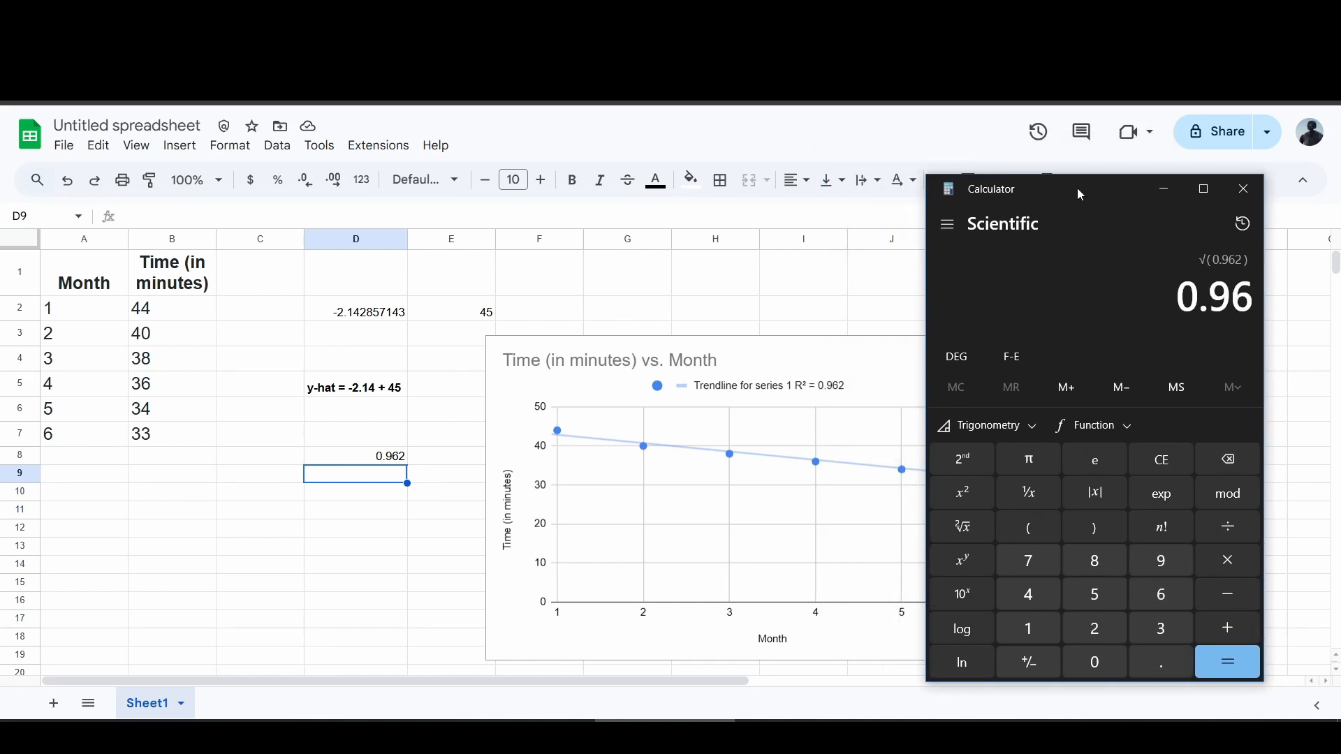
{"action": "type", "text": "2"}
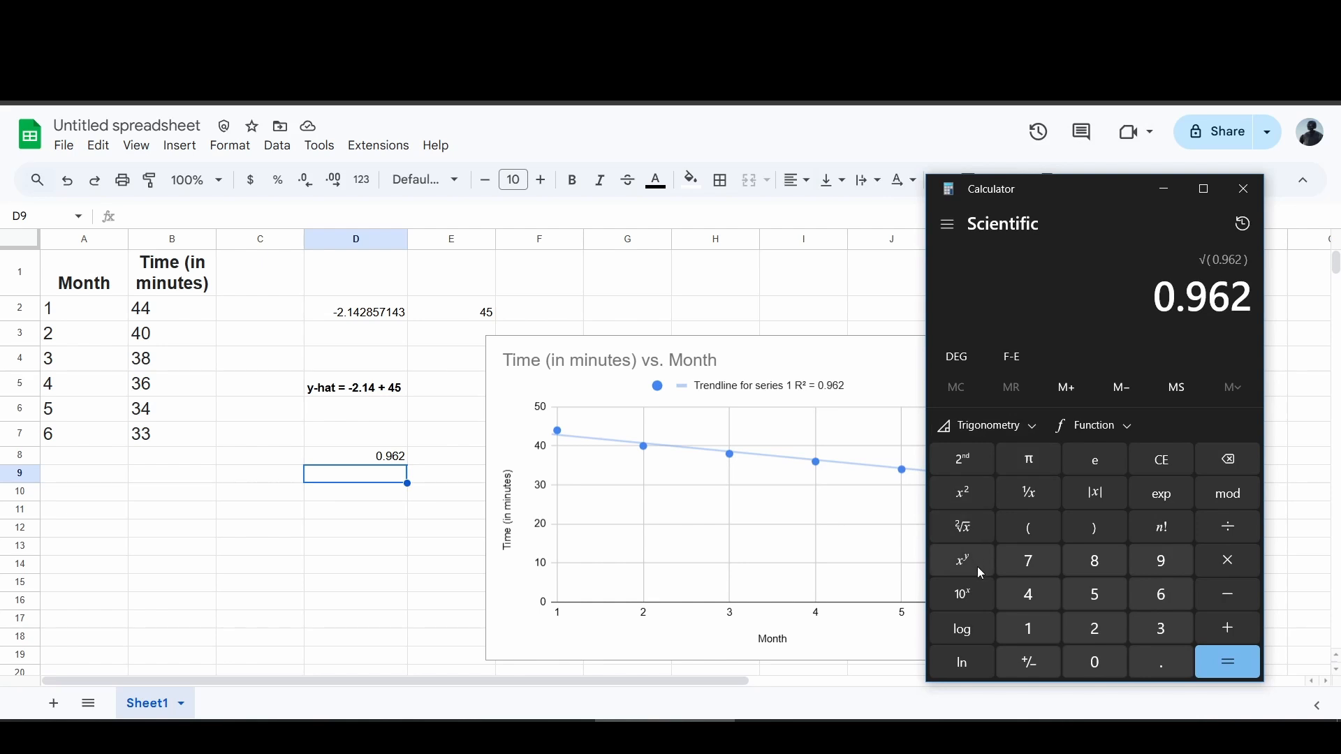
{"action": "left_click", "coordinate": [964, 529]}
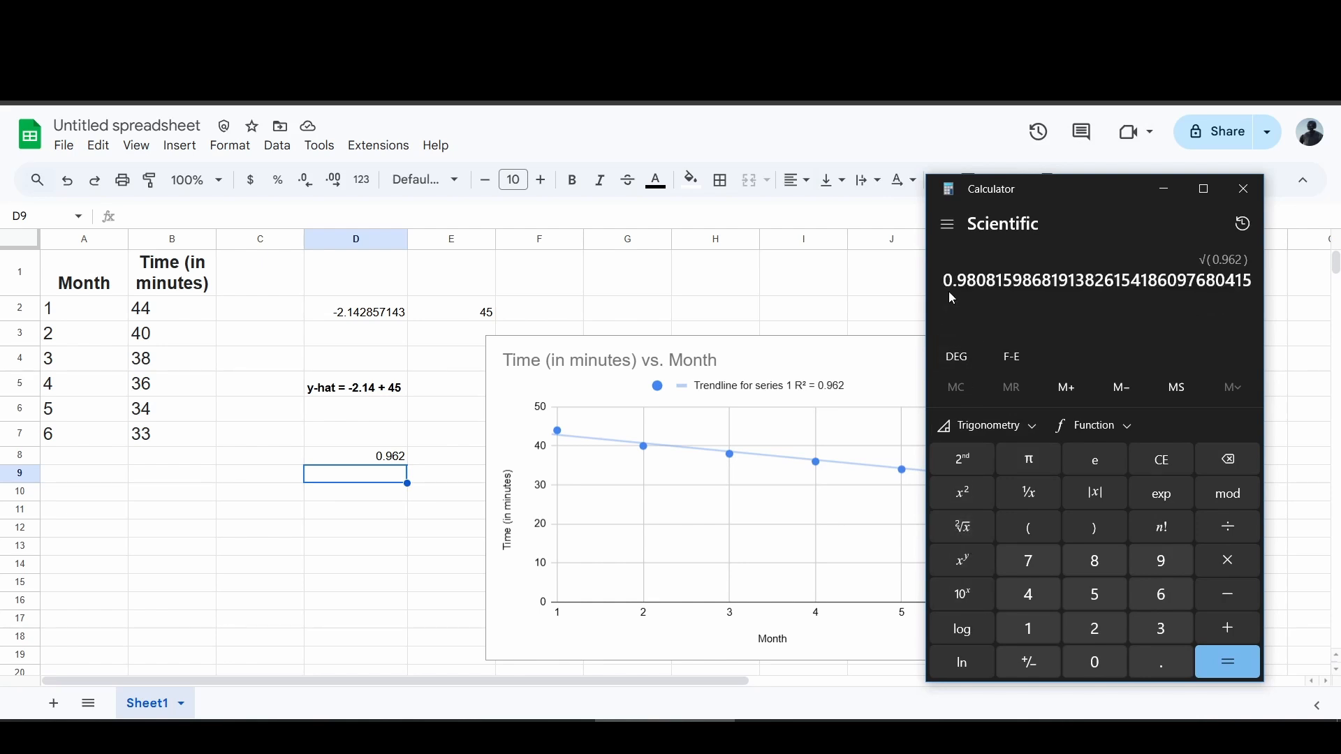
{"action": "left_click_drag", "start_coordinate": [957, 278], "coordinate": [985, 277]}
Copy the equation in D5 and paste it on a new line under Part A in the 03.03 Check document.
{"action": "left_click", "coordinate": [350, 456]}
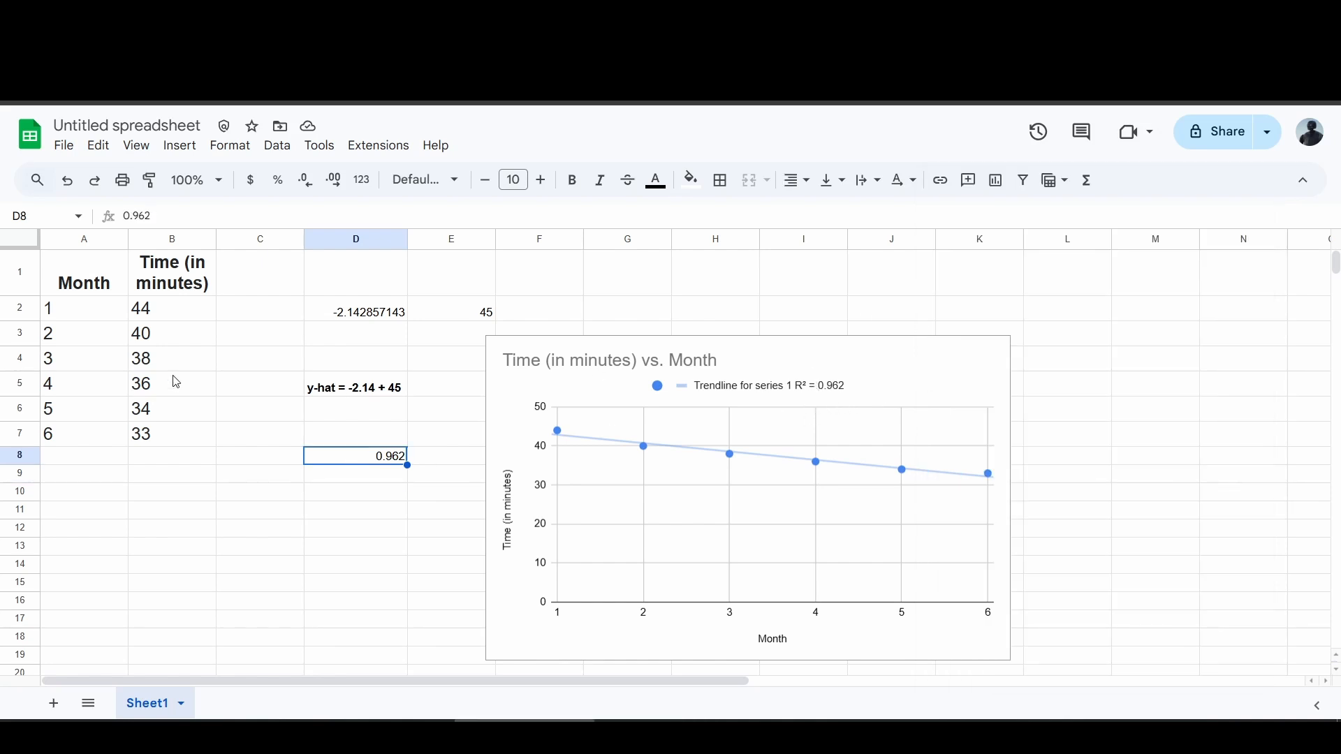
{"action": "left_click", "coordinate": [328, 382]}
{"action": "key", "text": "ctrl+c"}
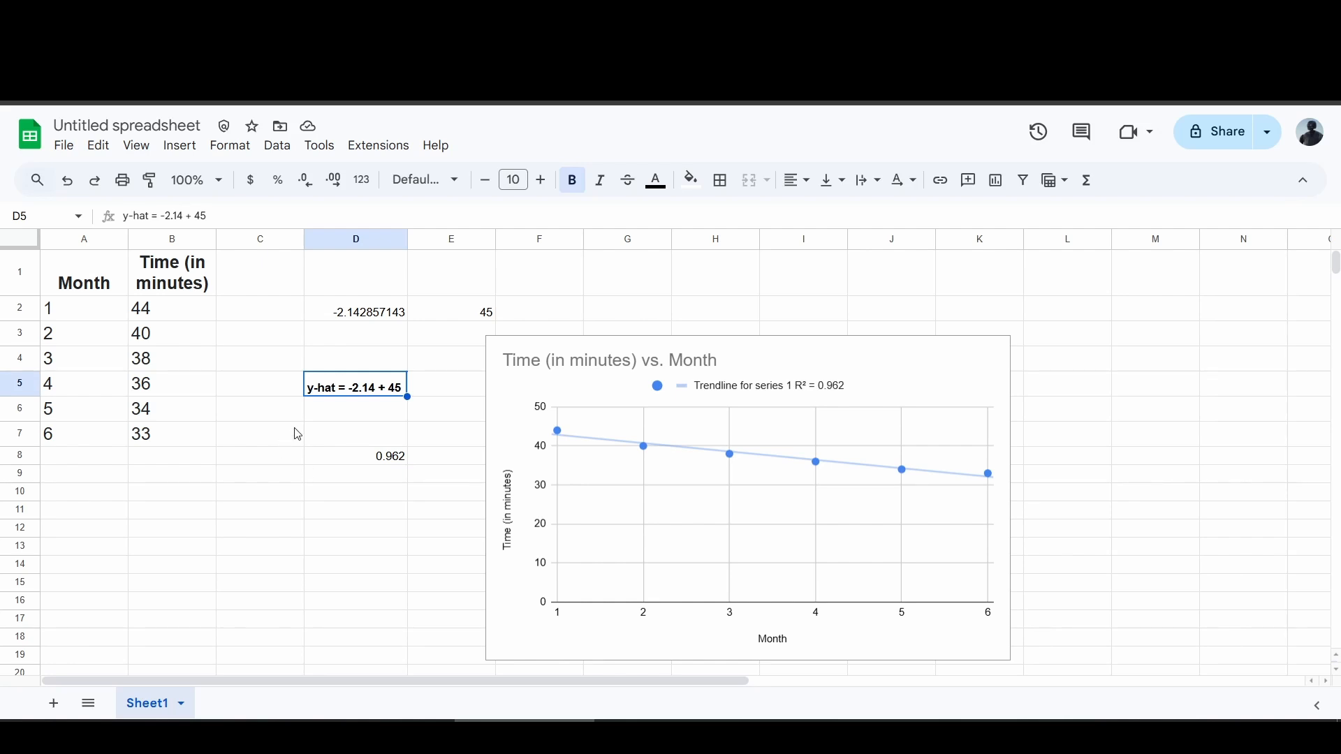
{"action": "key", "text": "alt+Tab"}
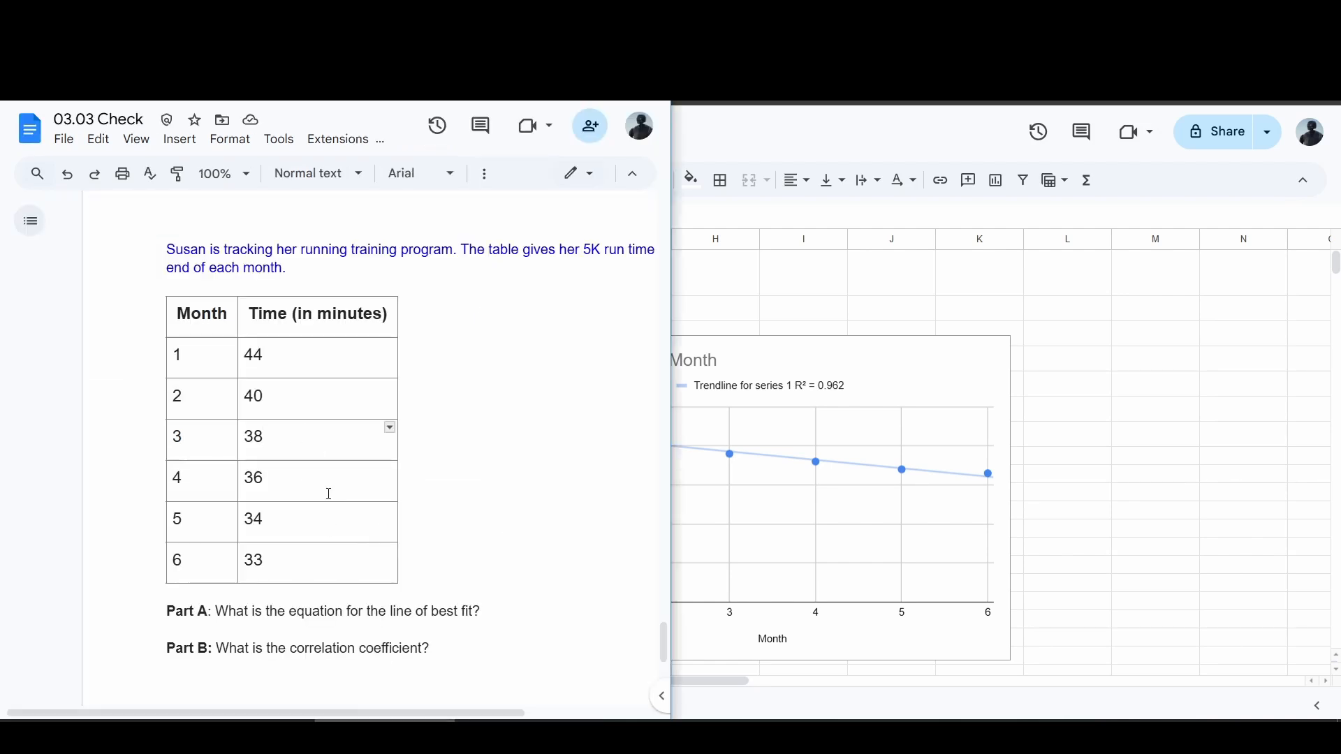
{"action": "left_click", "coordinate": [363, 636]}
{"action": "key", "text": "Return"}
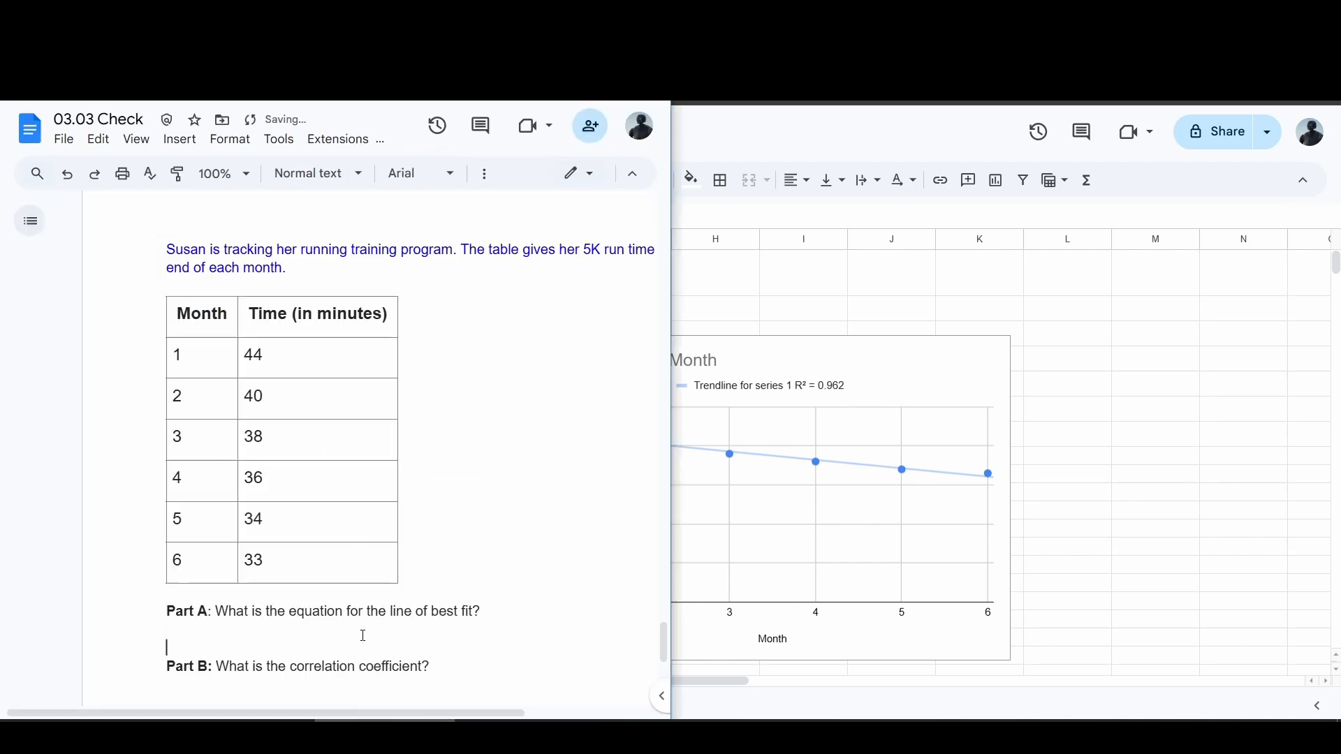
{"action": "key", "text": "ctrl+v"}
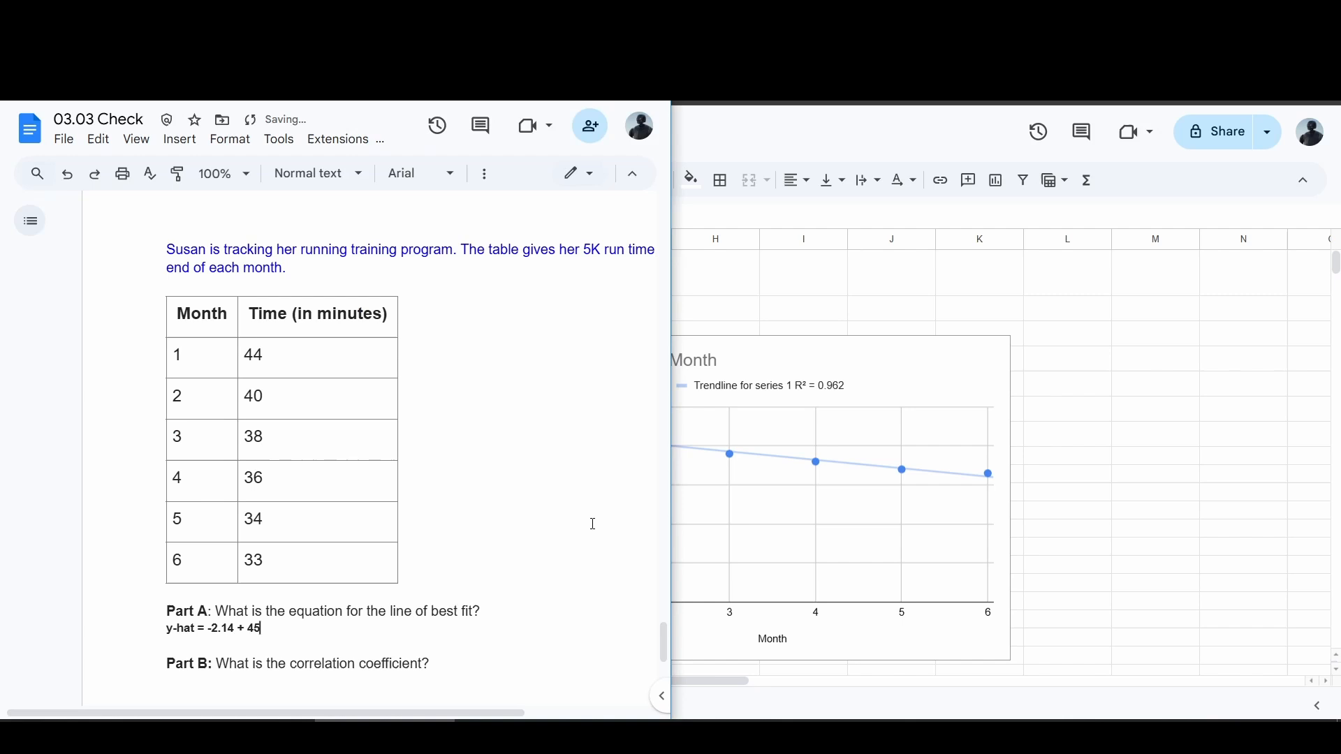
Copy the 0.962 value from D8 and paste it under Part B in the document.
{"action": "left_click", "coordinate": [790, 320]}
{"action": "left_click", "coordinate": [400, 463]}
{"action": "key", "text": "ctrl+c"}
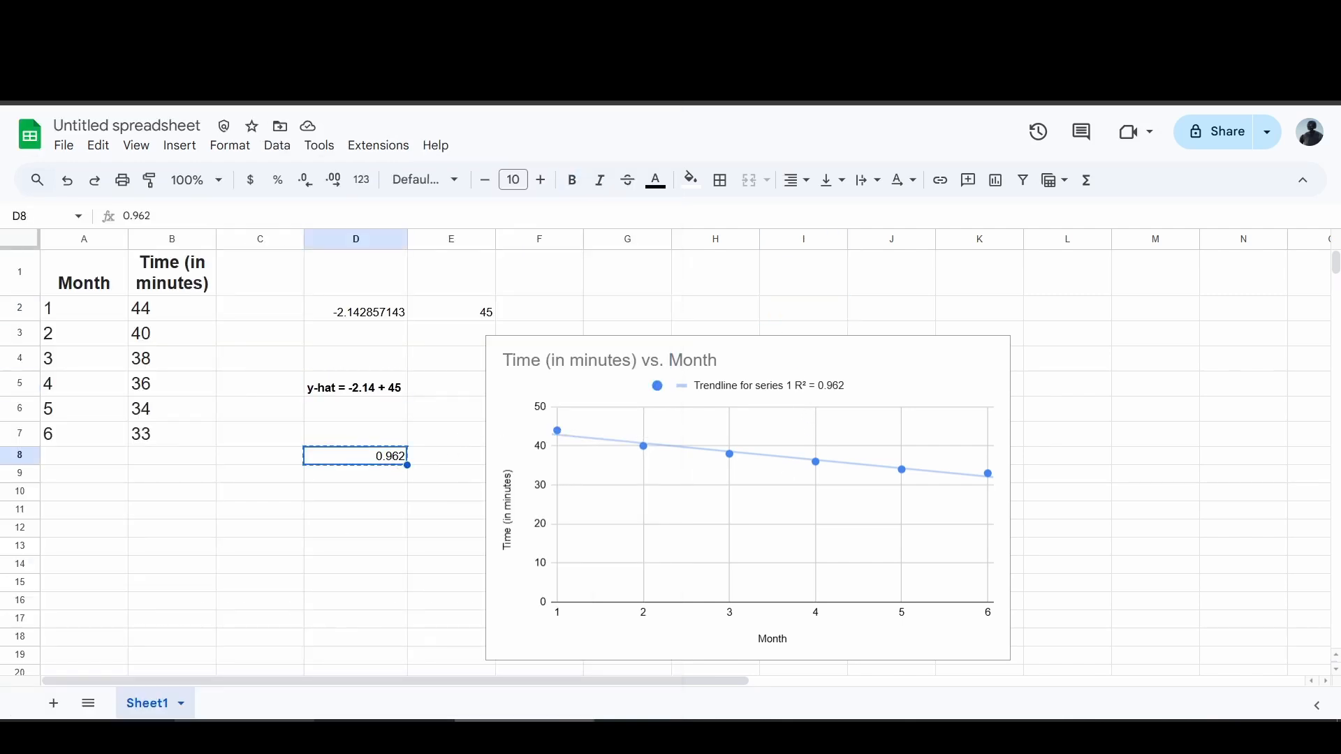
{"action": "key", "text": "alt+Tab"}
{"action": "left_click", "coordinate": [254, 681]}
{"action": "scroll", "coordinate": [253, 681], "scroll_direction": "down", "scroll_amount": 1}
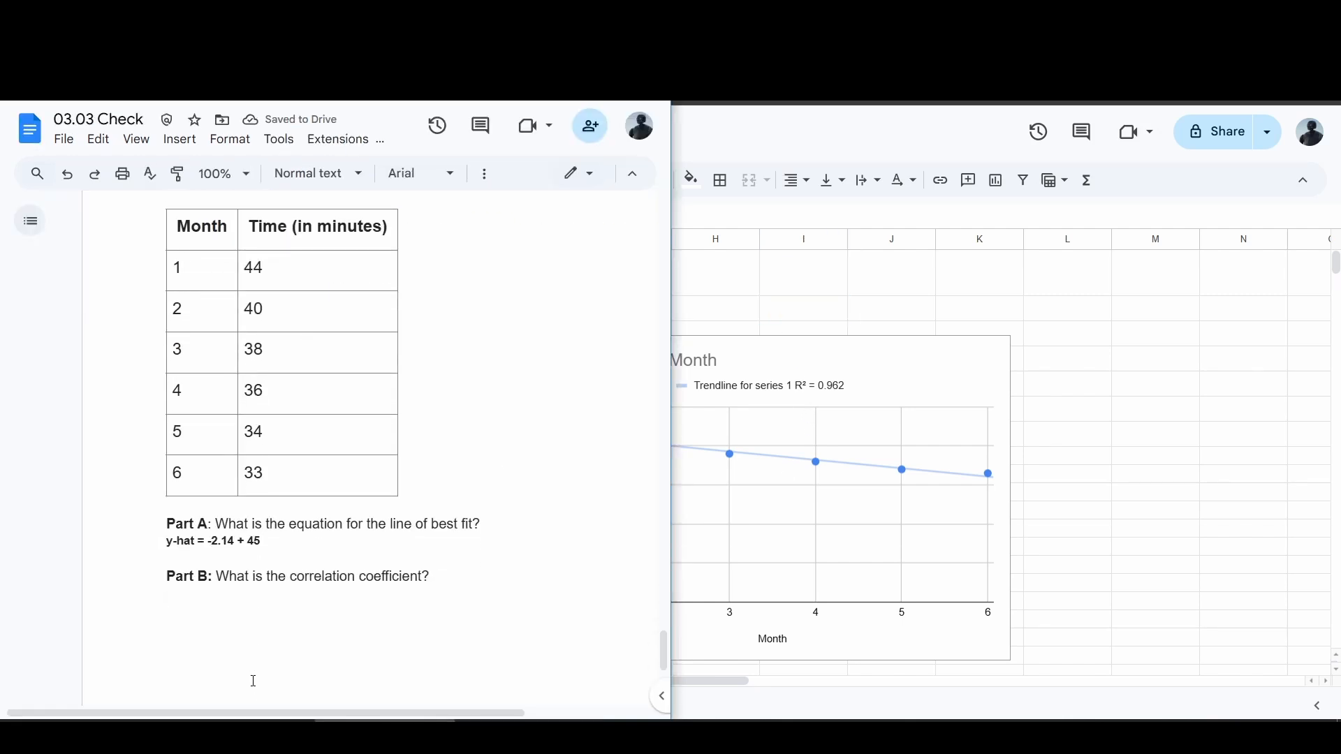
{"action": "key", "text": "ctrl+v"}
Append "where -2.14 is the slope, decreasing by 2.14 each time" after the Part A equation.
{"action": "left_click", "coordinate": [287, 541]}
{"action": "type", "text": "where"}
{"action": "type", "text": " -2.14"}
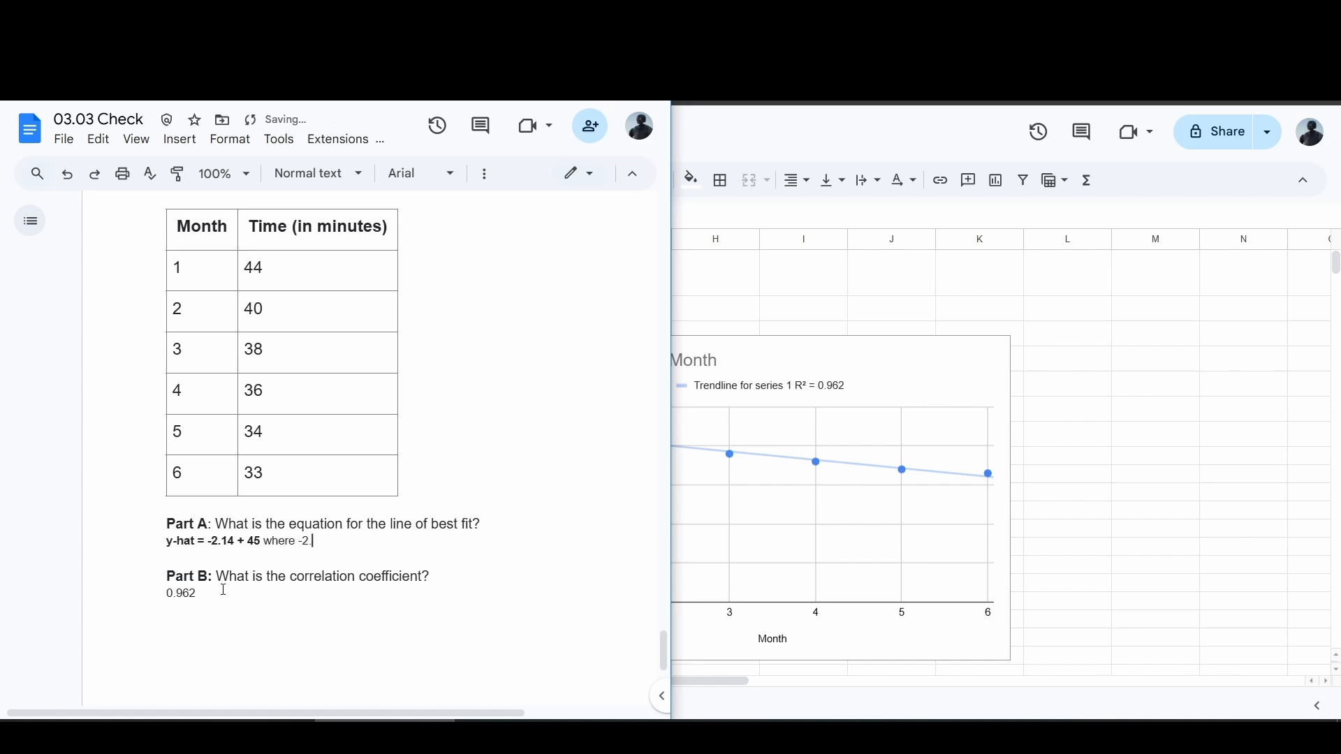
{"action": "type", "text": " is the slope, decreasing by 2.14"}
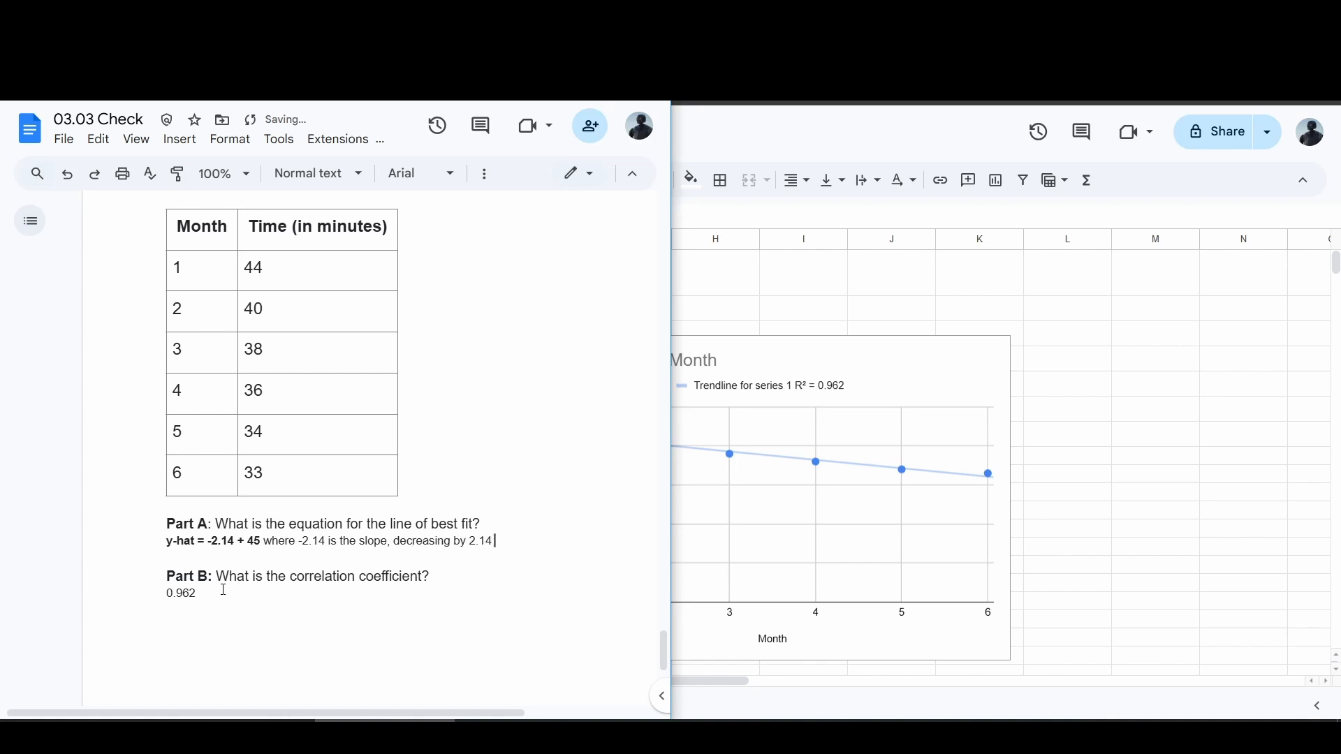
{"action": "type", "text": " each time"}
{"action": "left_click_drag", "start_coordinate": [271, 550], "coordinate": [553, 543]}
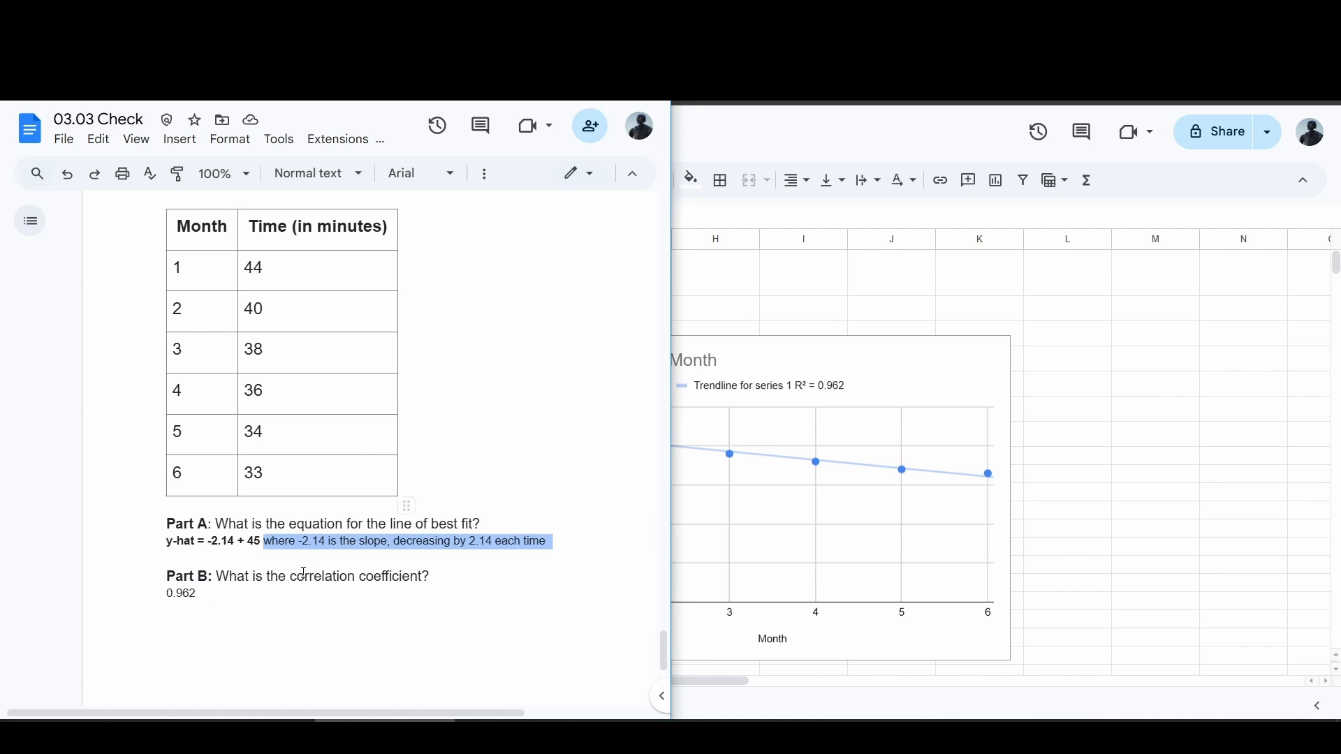
{"action": "left_click", "coordinate": [236, 598]}
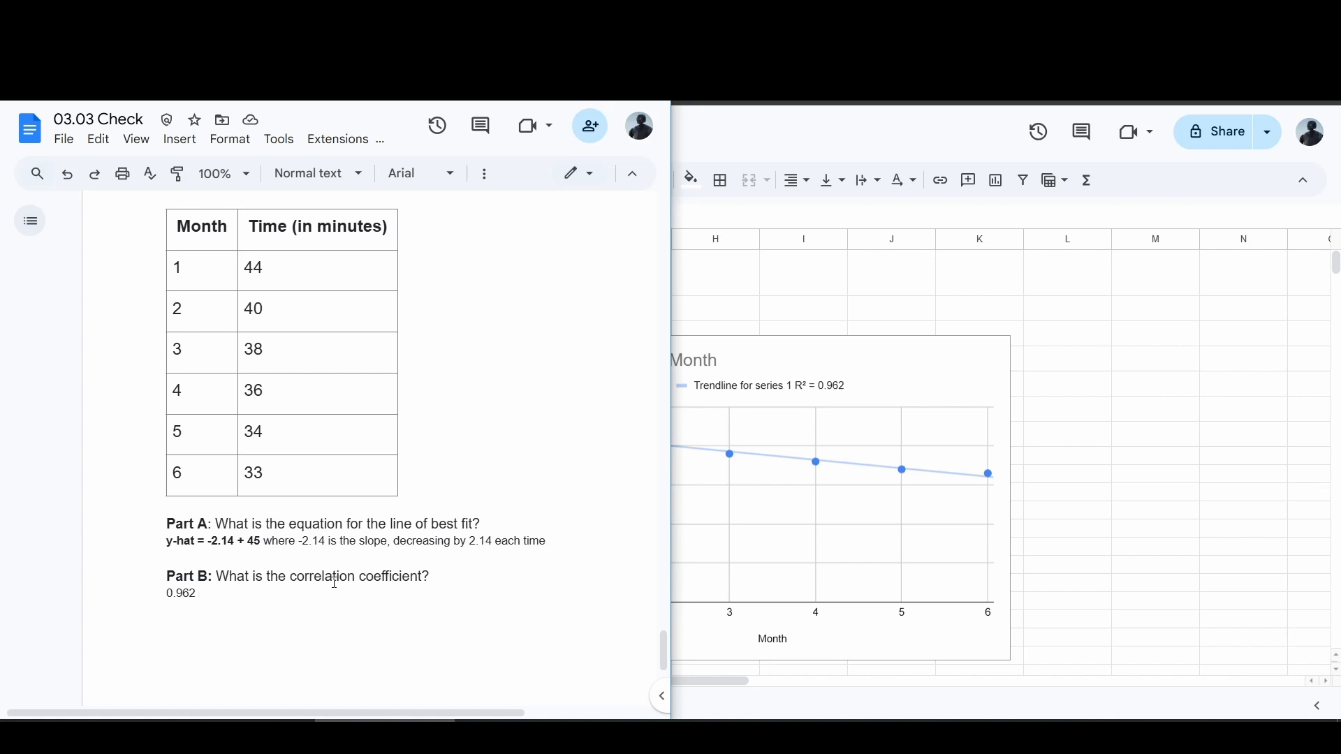
Make the Part B correlation coefficient negative so it reads -0.962.
{"action": "left_click", "coordinate": [866, 349]}
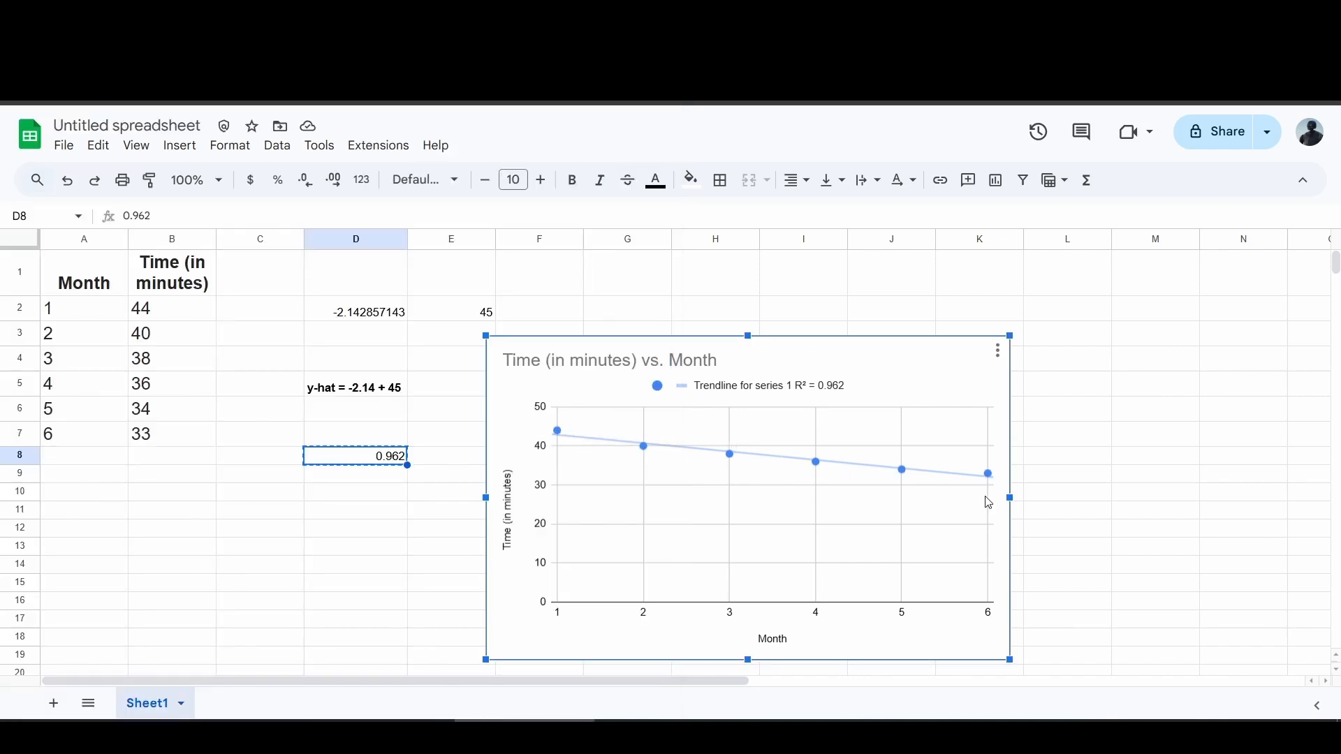
{"action": "left_click", "coordinate": [342, 726]}
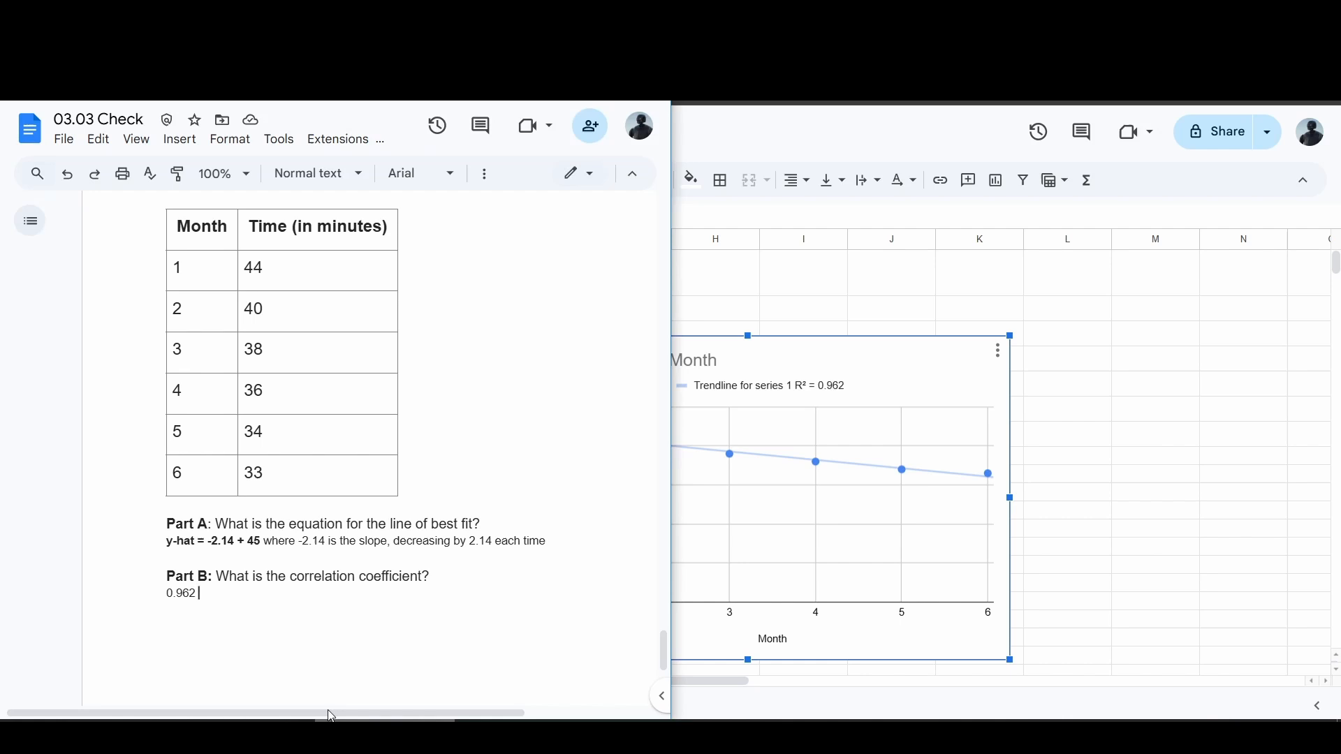
{"action": "left_click", "coordinate": [162, 591]}
{"action": "type", "text": "-"}
Add the line "This is a negative correlation because ________" below the coefficient.
{"action": "type", "text": "negati"}
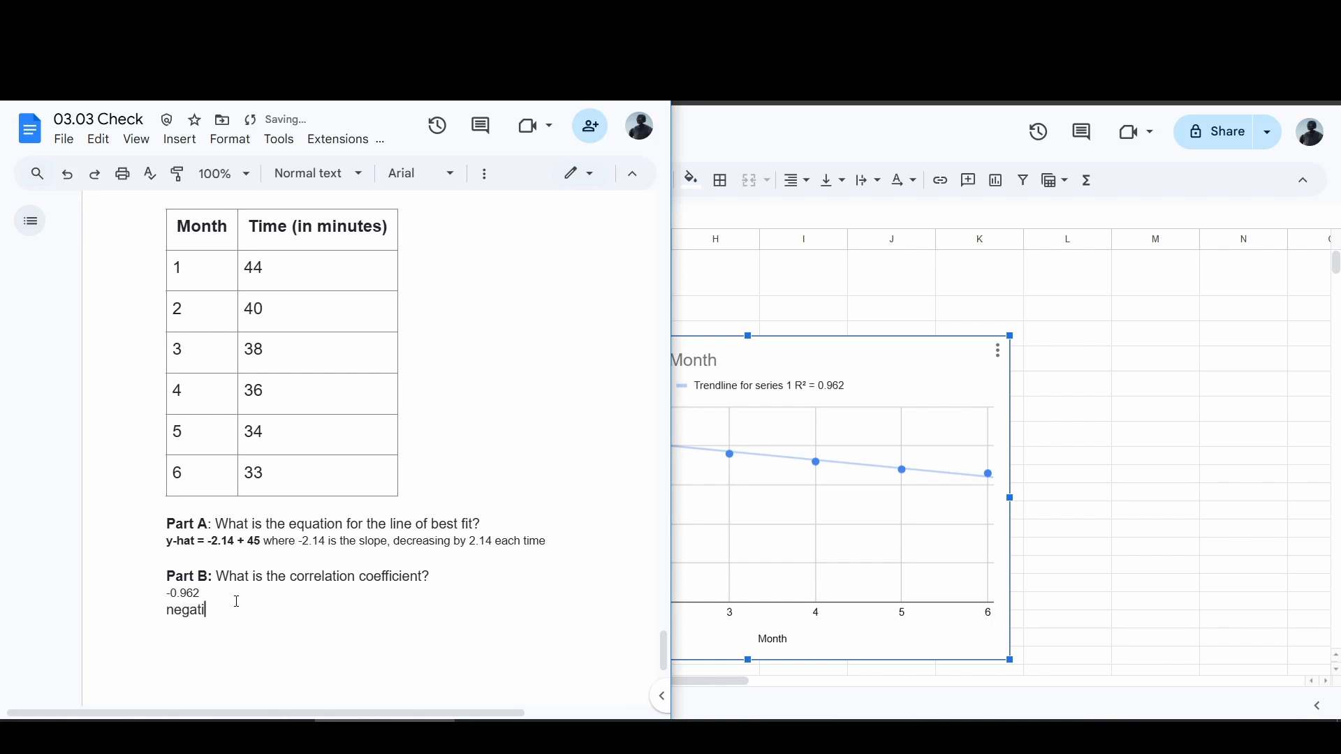
{"action": "key", "text": "ctrl+BackSpace"}
{"action": "type", "text": "this is a negative cor"}
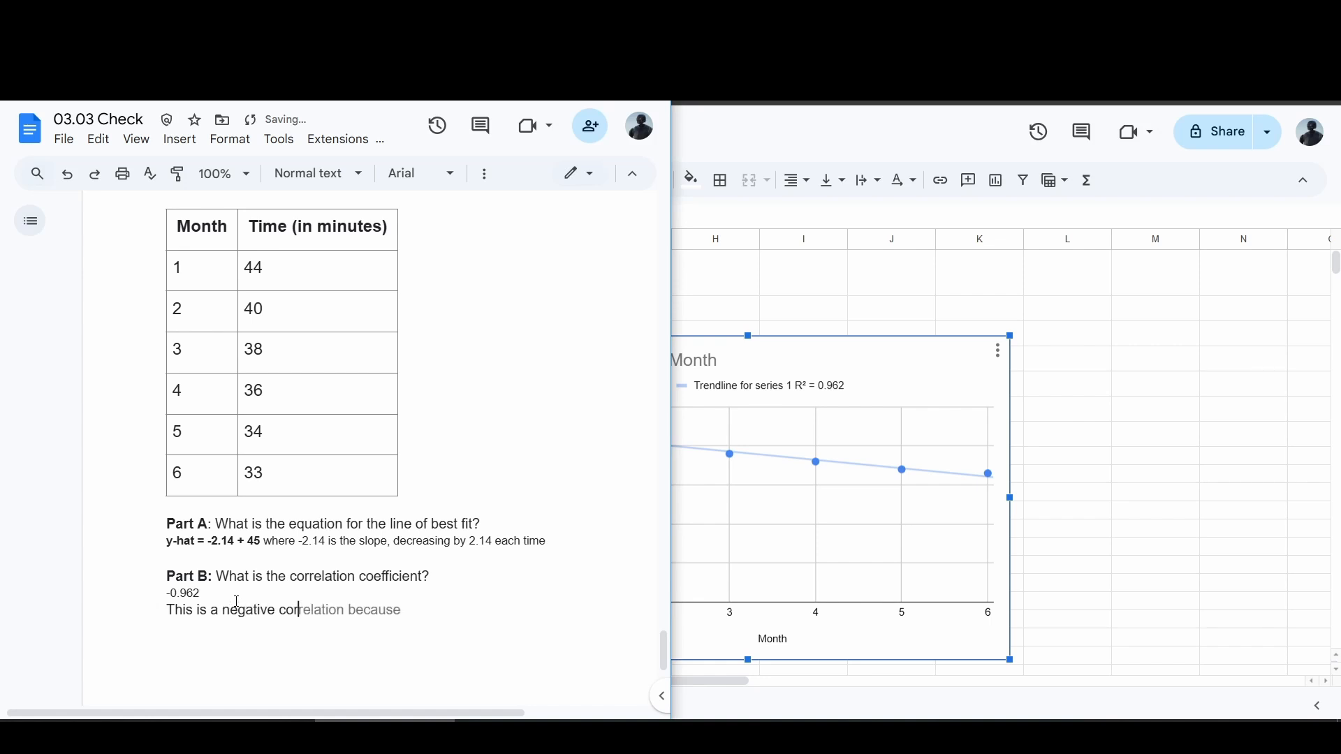
{"action": "type", "text": "relation because "}
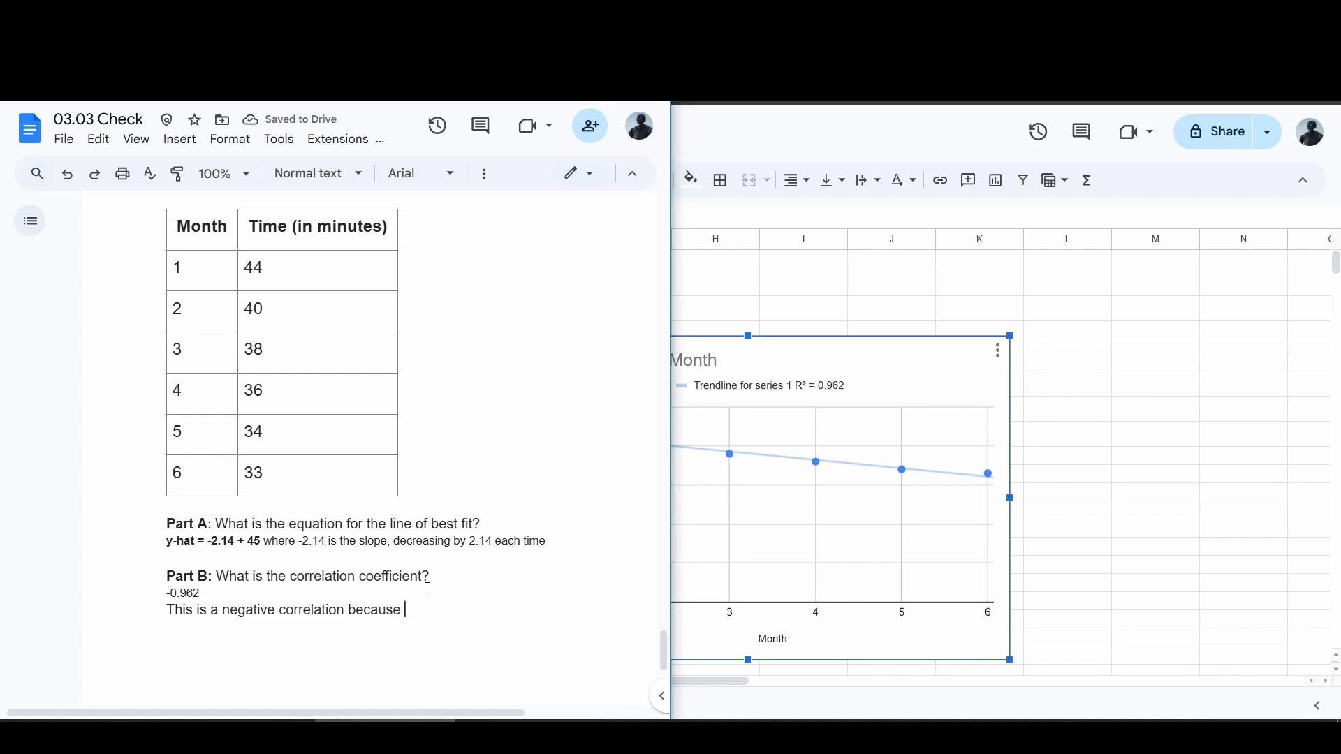
{"action": "type", "text": "________"}
Add a new line "And .96 is very close to 100% so ________" under Part B.
{"action": "key", "text": "Return"}
{"action": "type", "text": "And"}
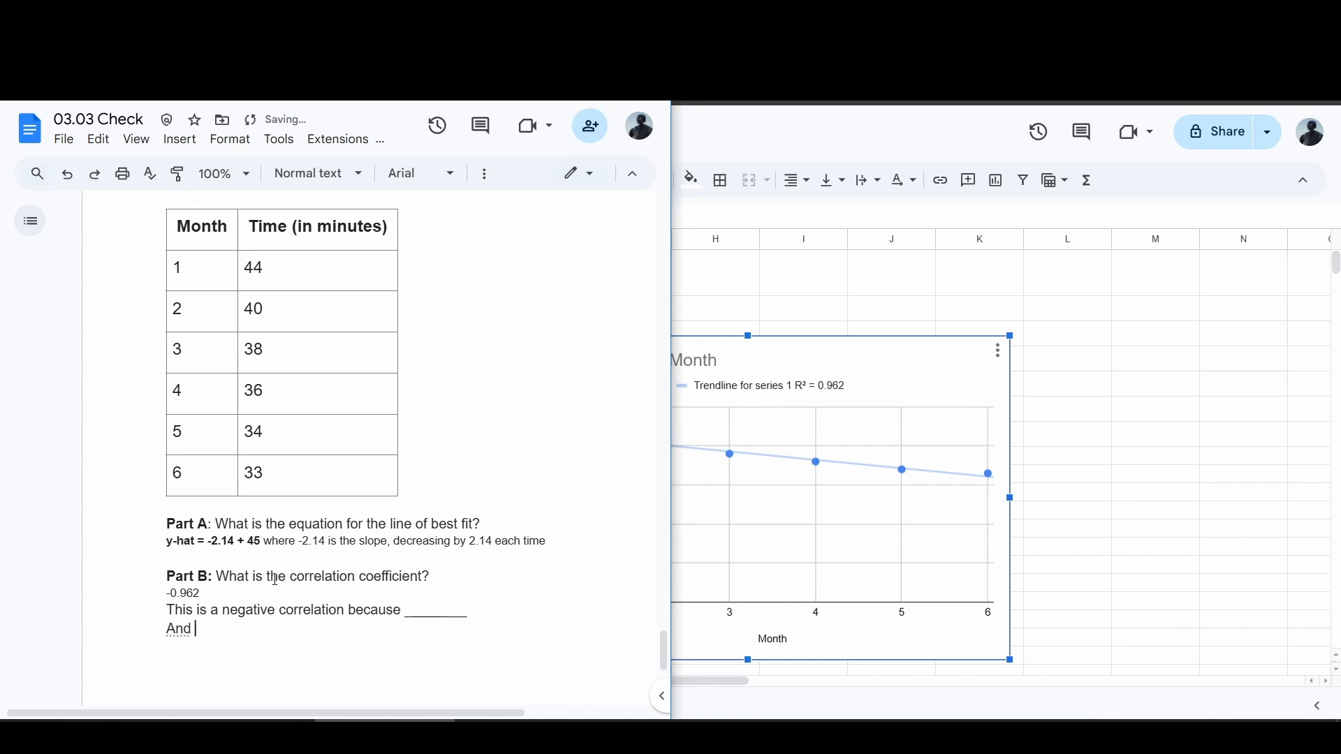
{"action": "type", "text": " .96 is very close to 100%"}
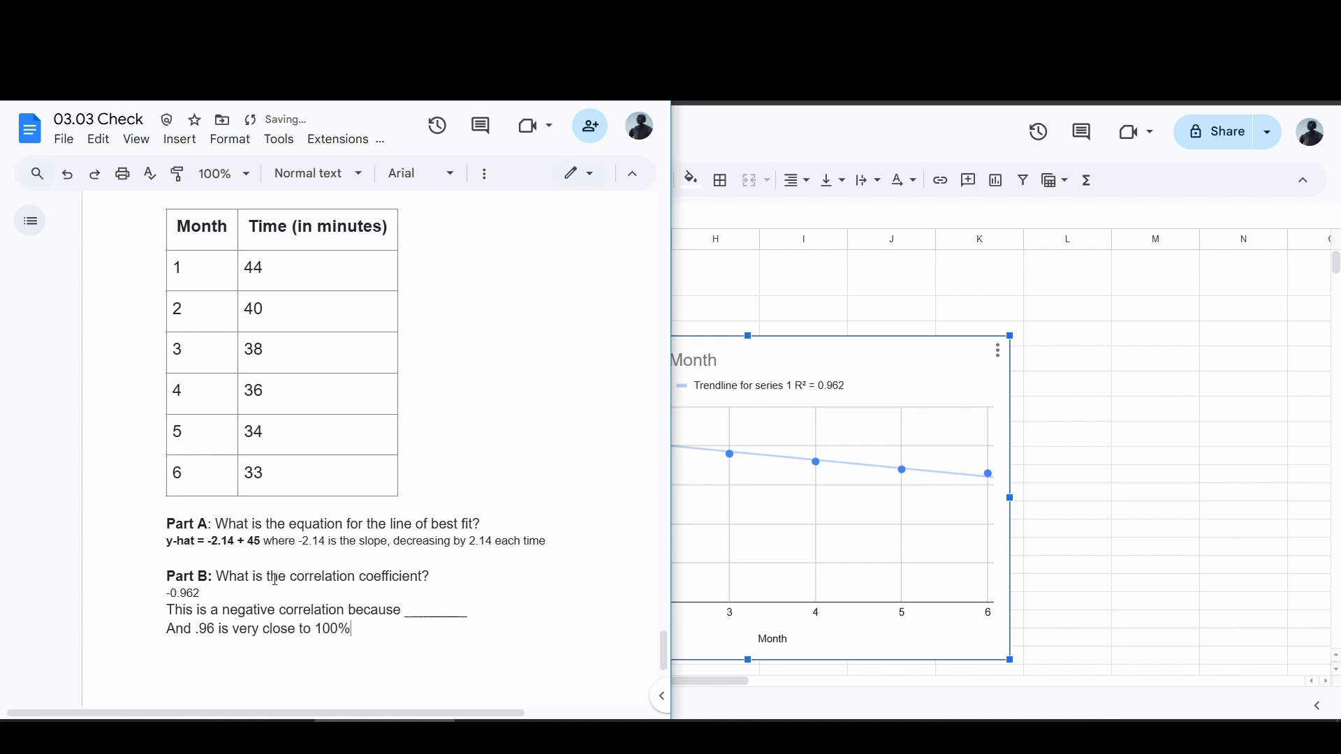
{"action": "type", "text": " so _________"}
{"action": "left_click", "coordinate": [865, 87]}
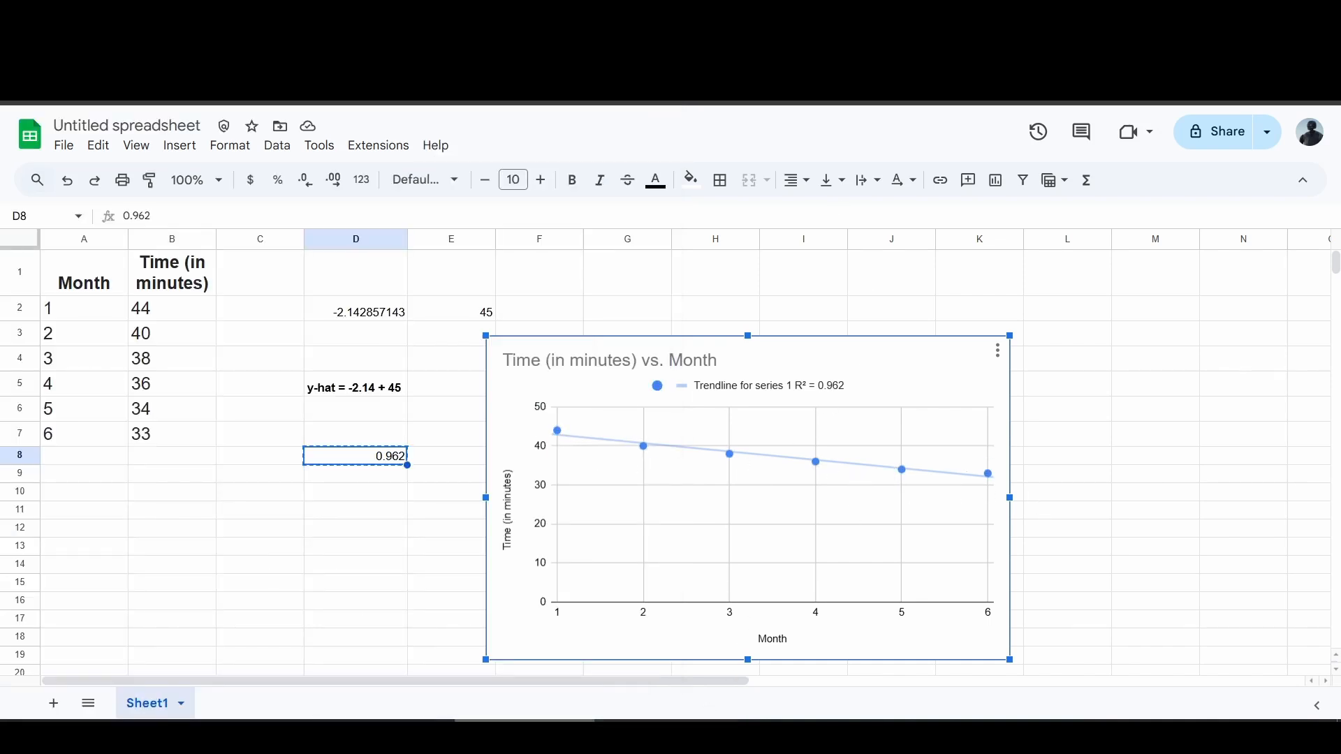
{"action": "left_click", "coordinate": [386, 733]}
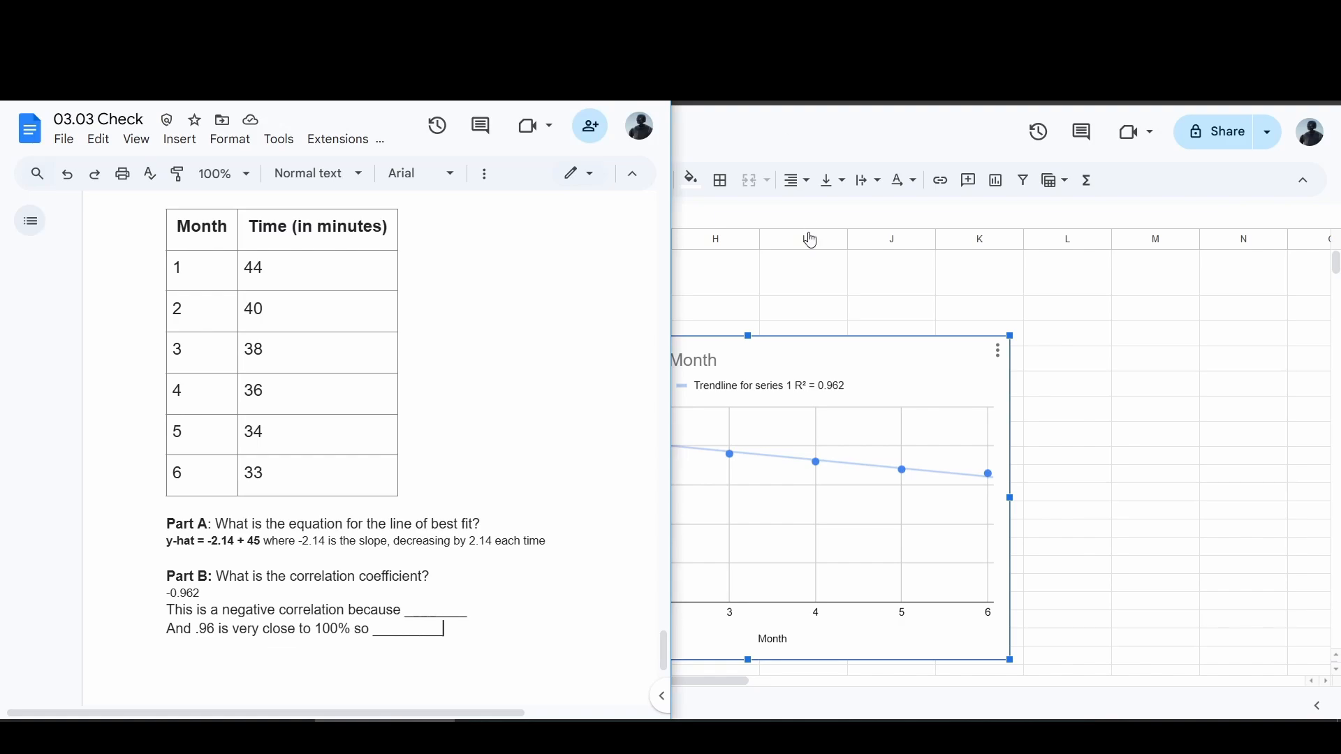
{"action": "left_click", "coordinate": [809, 279]}
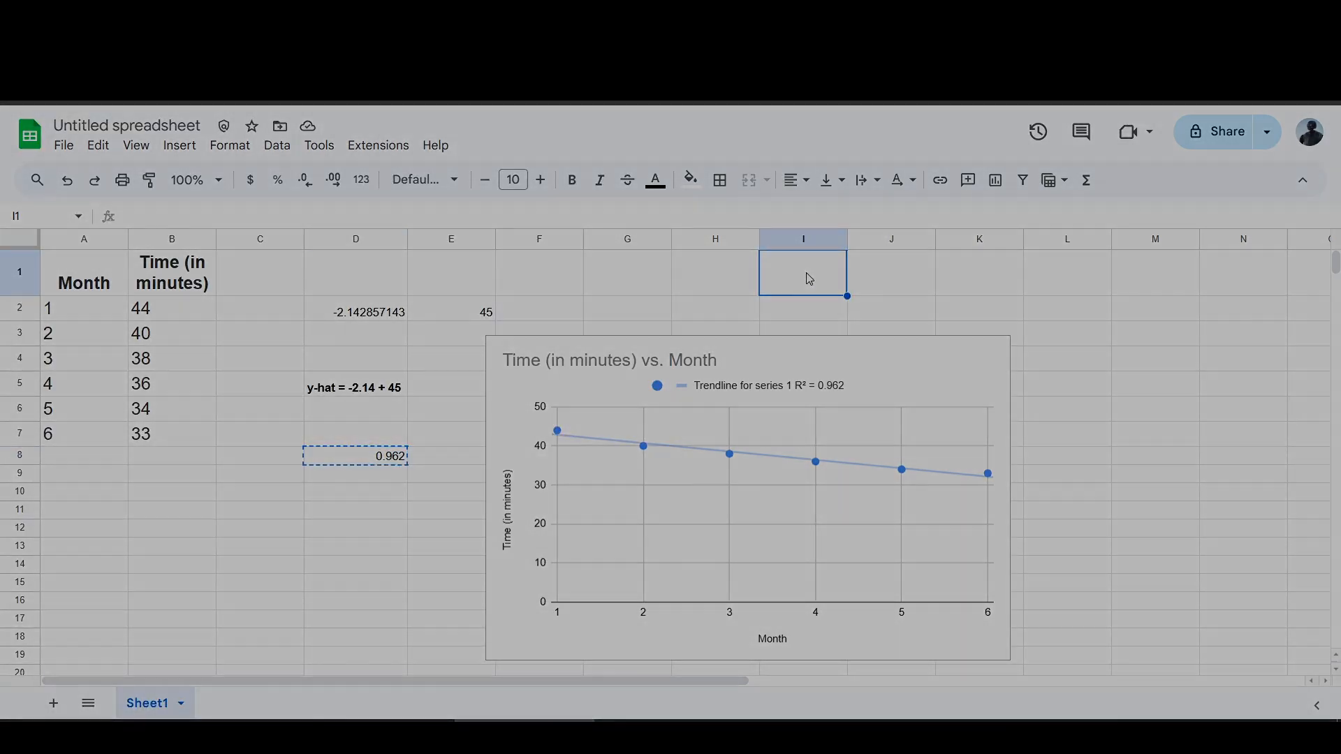